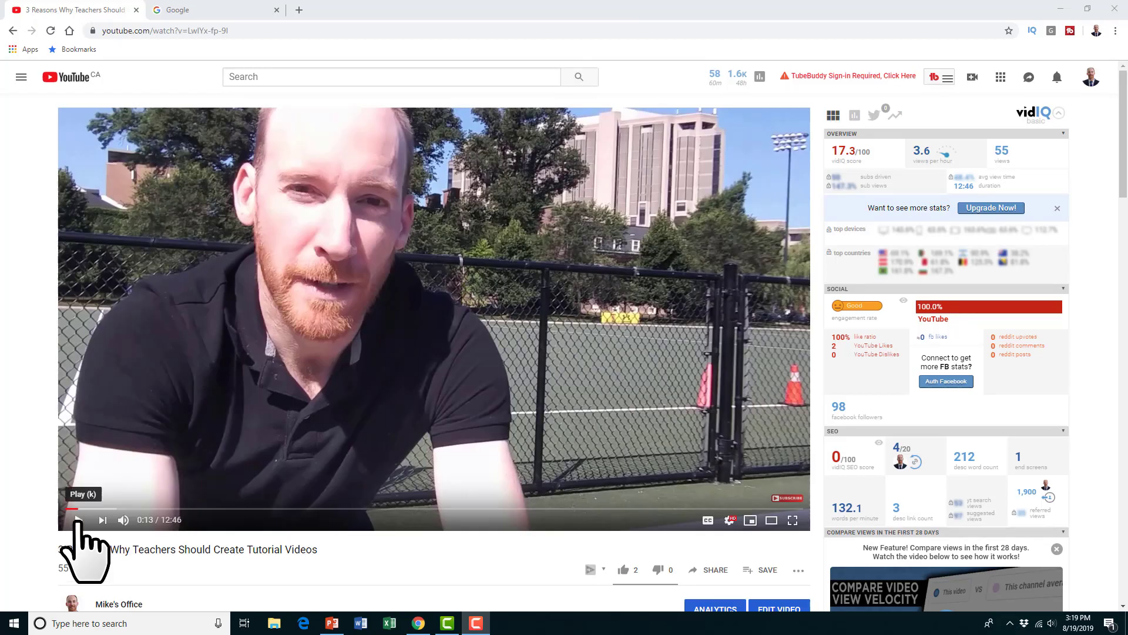
# Step: Play the tutorial video on YouTube with closed captions turned on
pyautogui.click(83, 521)
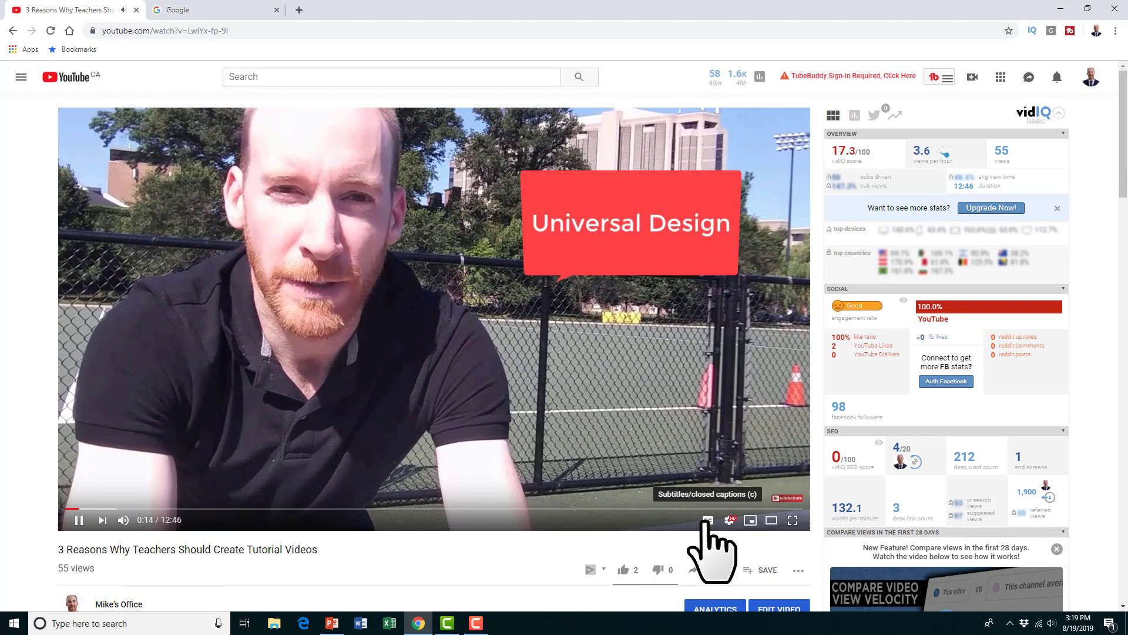
pyautogui.click(708, 520)
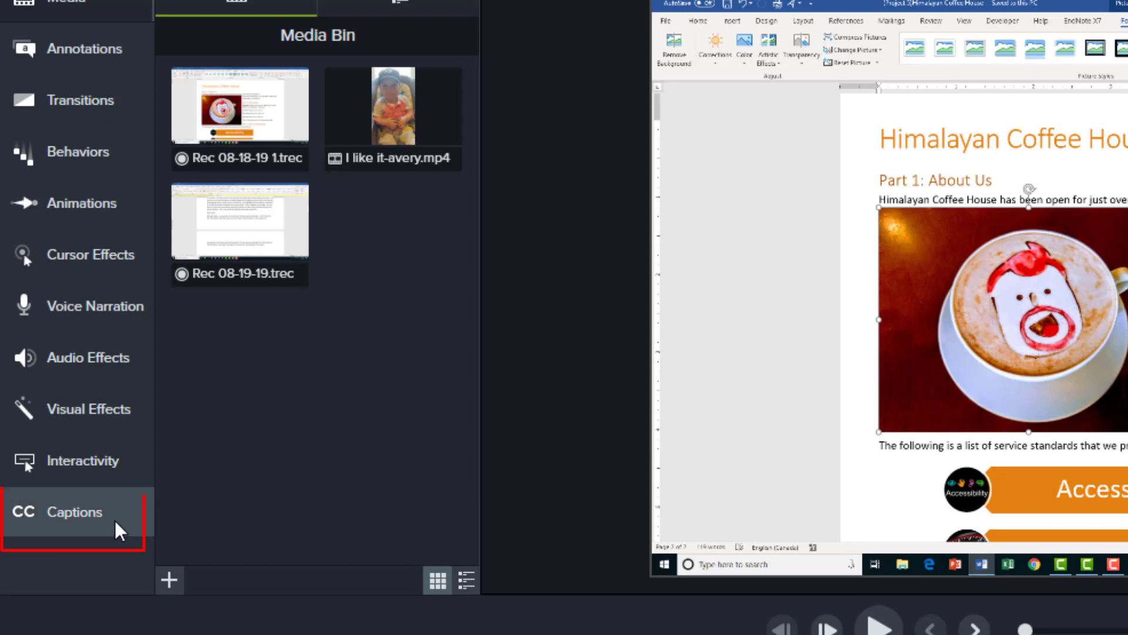
# Step: Generate captions for the project from the narration using Speech-to-Text
pyautogui.click(121, 520)
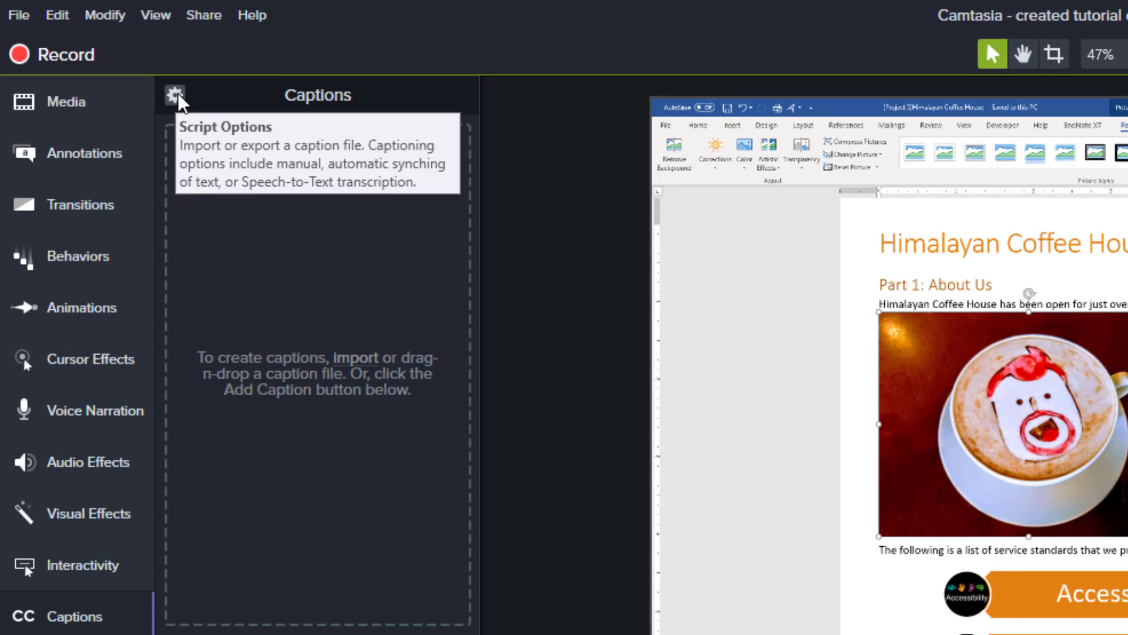
pyautogui.click(175, 95)
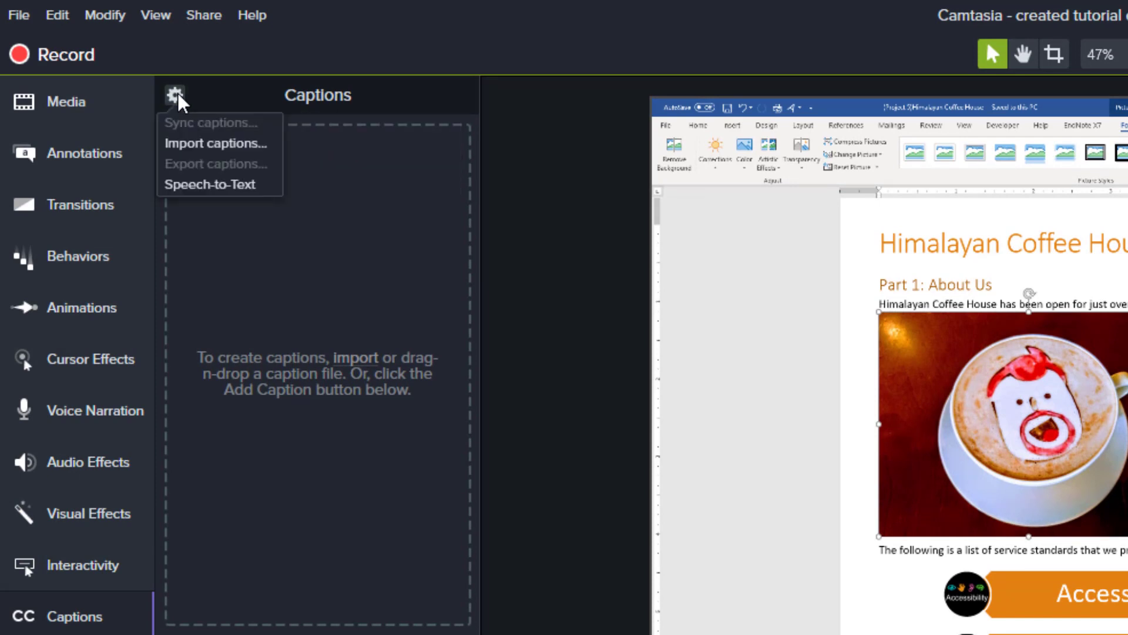
pyautogui.click(210, 184)
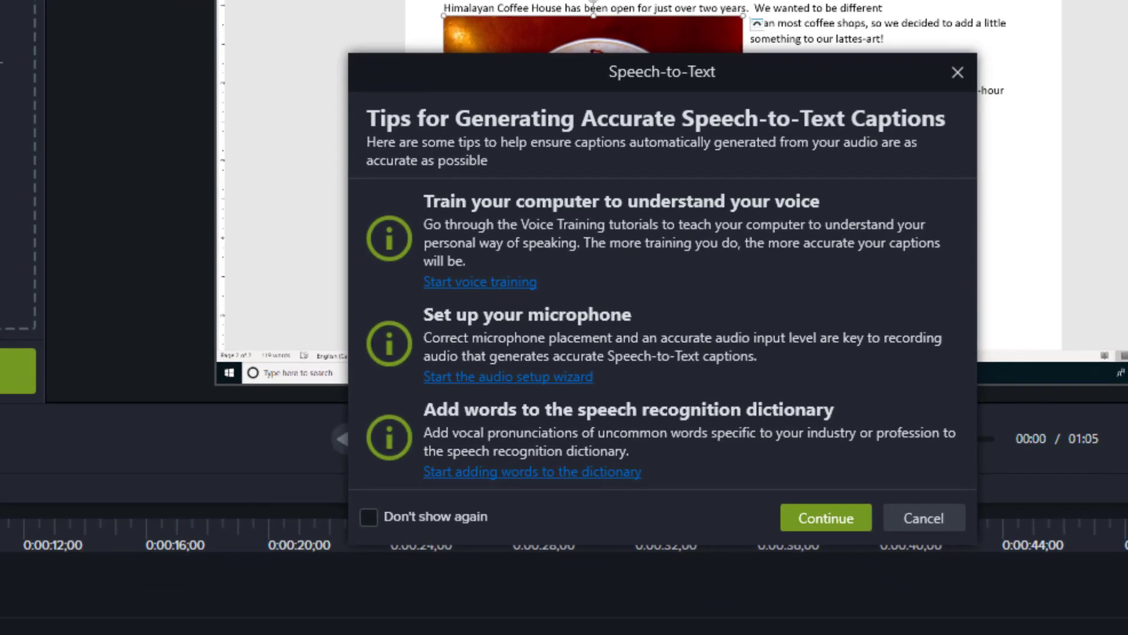
pyautogui.click(842, 529)
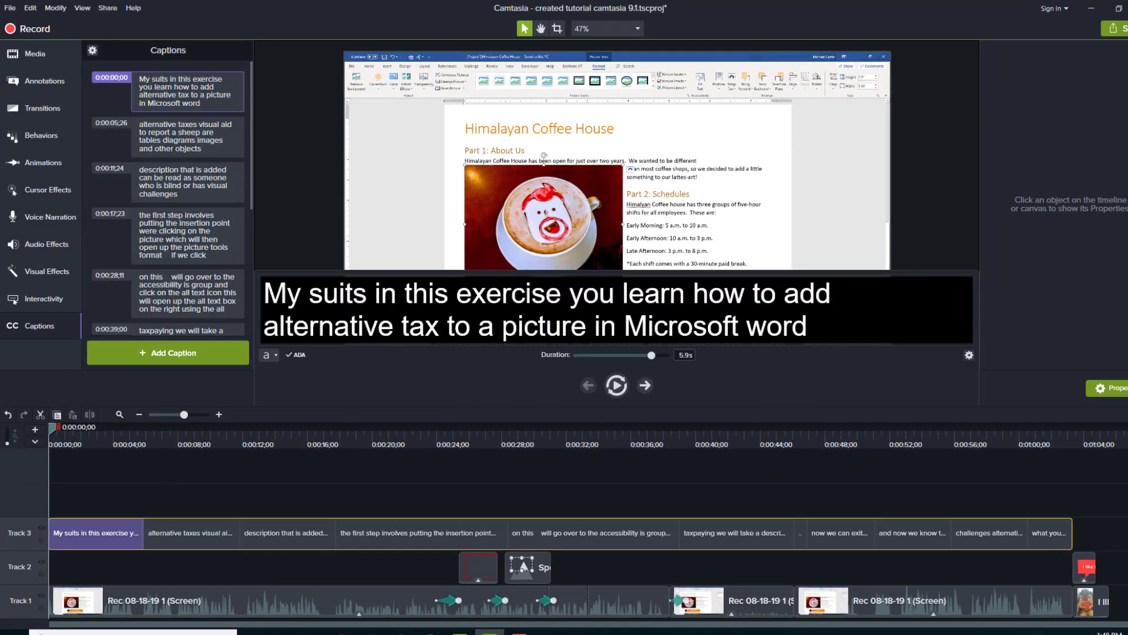
# Step: Correct the first caption's misheard 'My suits' to 'Hi students'
pyautogui.press('BackSpace')
pyautogui.press('BackSpace')
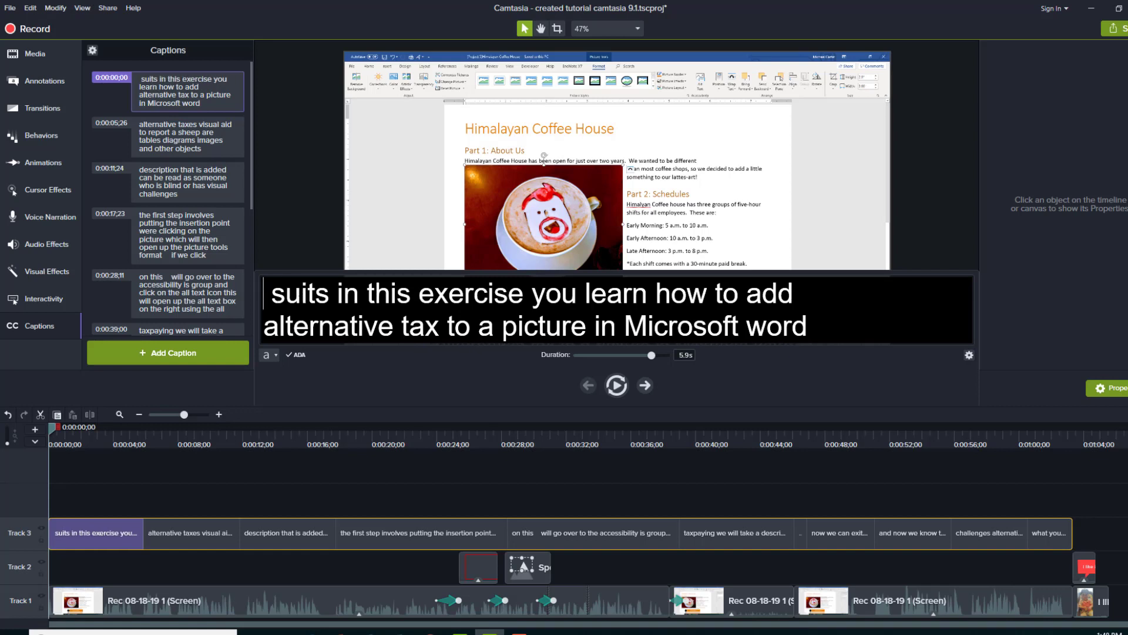
pyautogui.write('Hi')
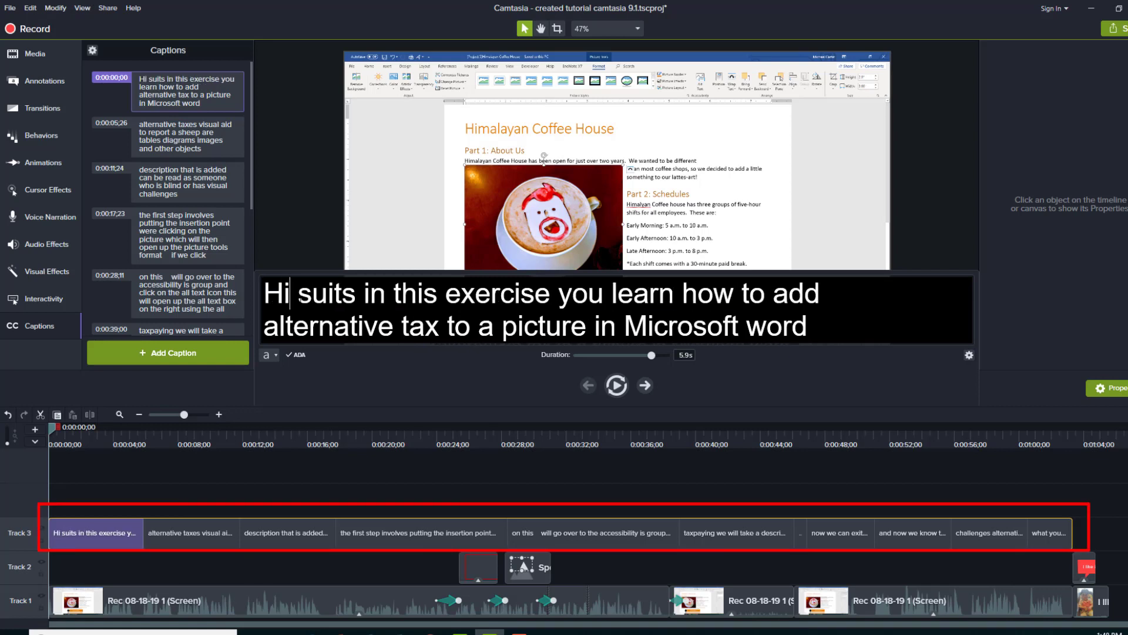
pyautogui.press('Right')
pyautogui.press('Right')
pyautogui.press('Right')
pyautogui.press('BackSpace')
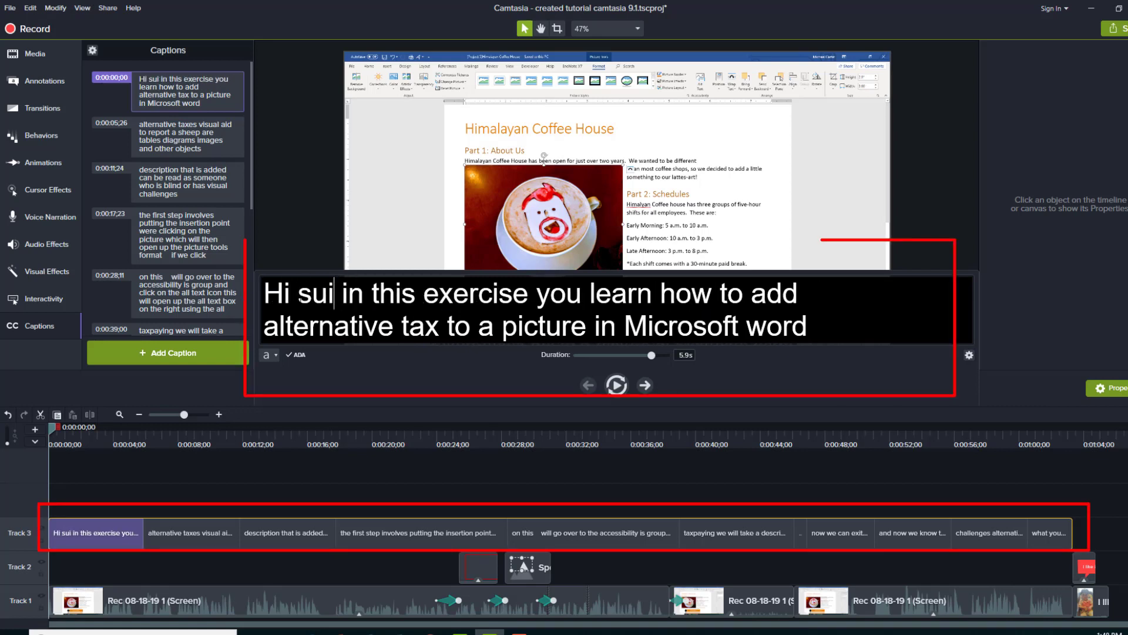
pyautogui.press('BackSpace')
pyautogui.press('BackSpace')
pyautogui.press('BackSpace')
pyautogui.press('BackSpace')
pyautogui.write('stud')
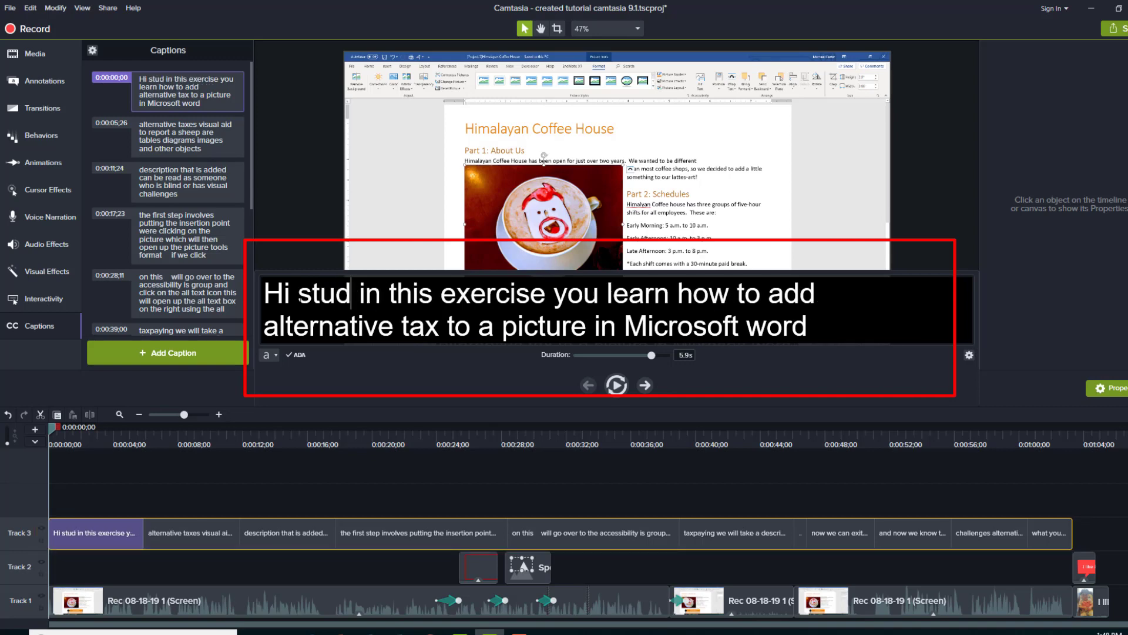
pyautogui.write('ents')
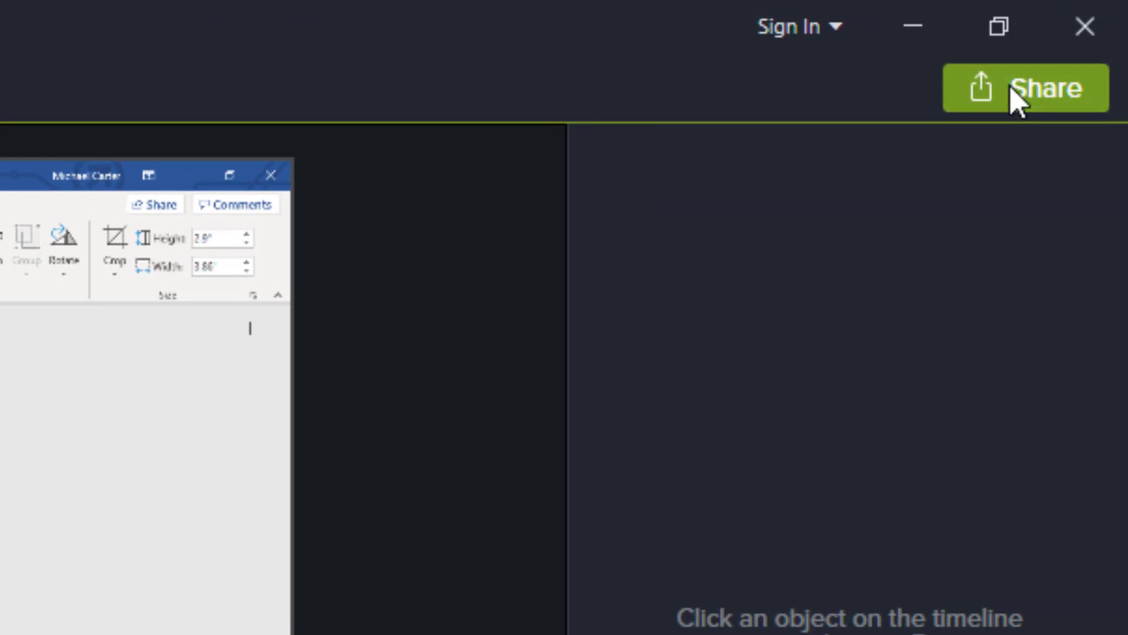
# Step: Start a local-file production of the project in MP4 Smart Player format with default options
pyautogui.click(1019, 93)
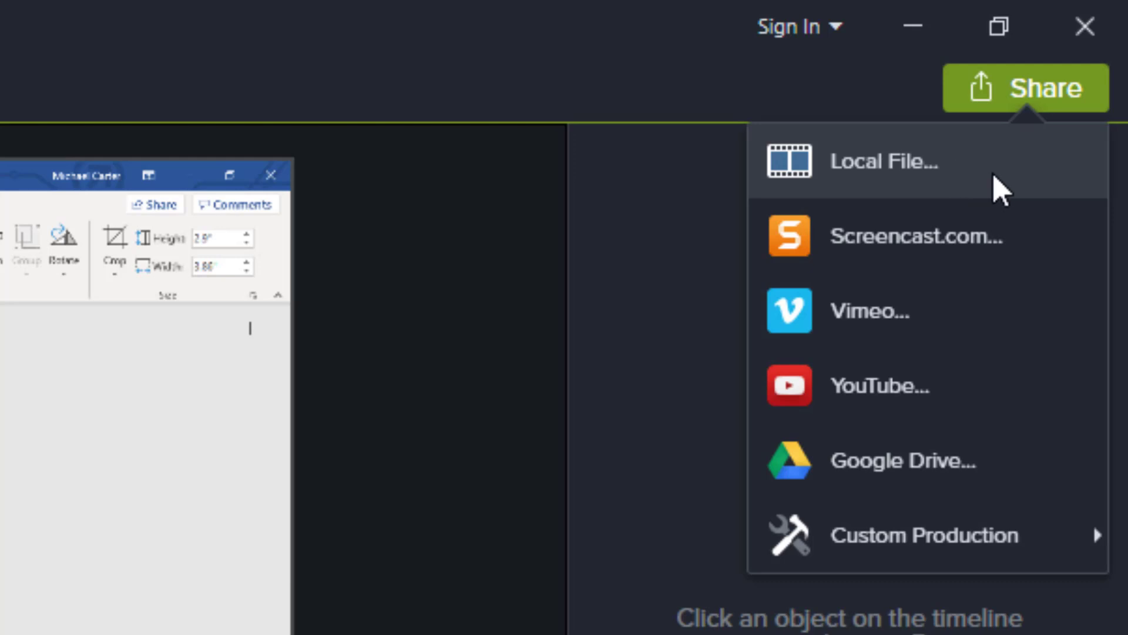
pyautogui.click(1002, 187)
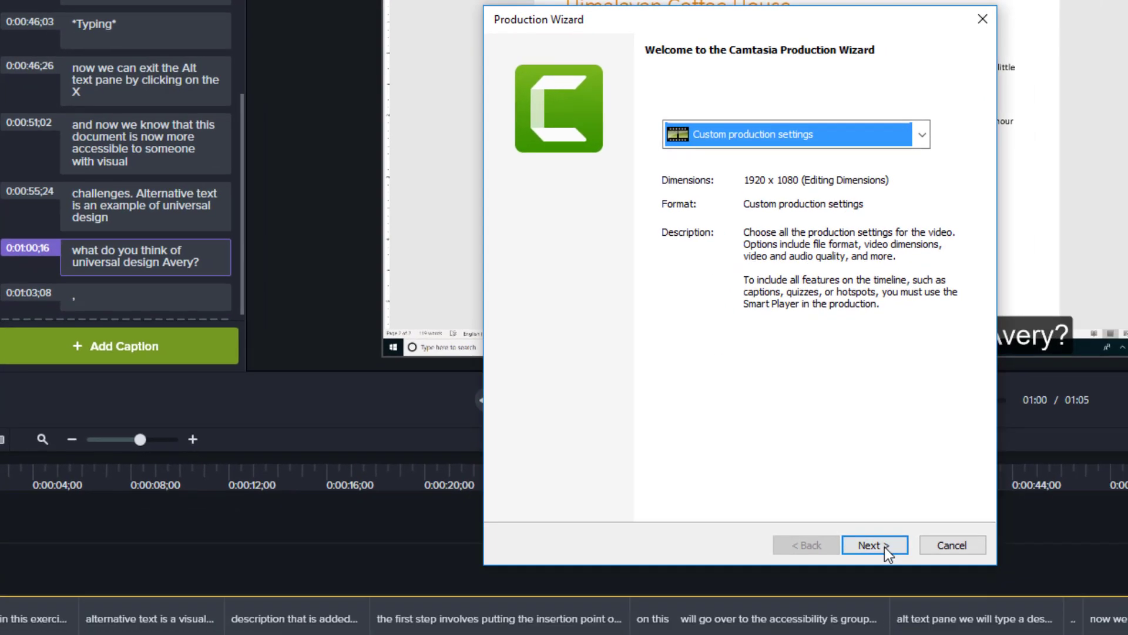
pyautogui.click(885, 547)
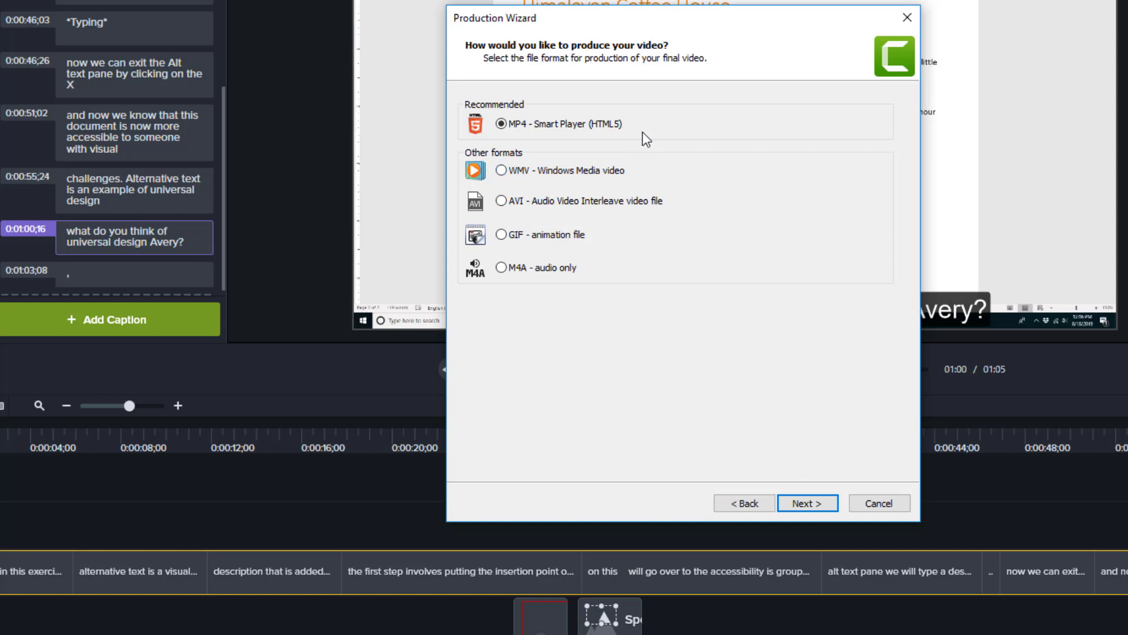
pyautogui.click(808, 504)
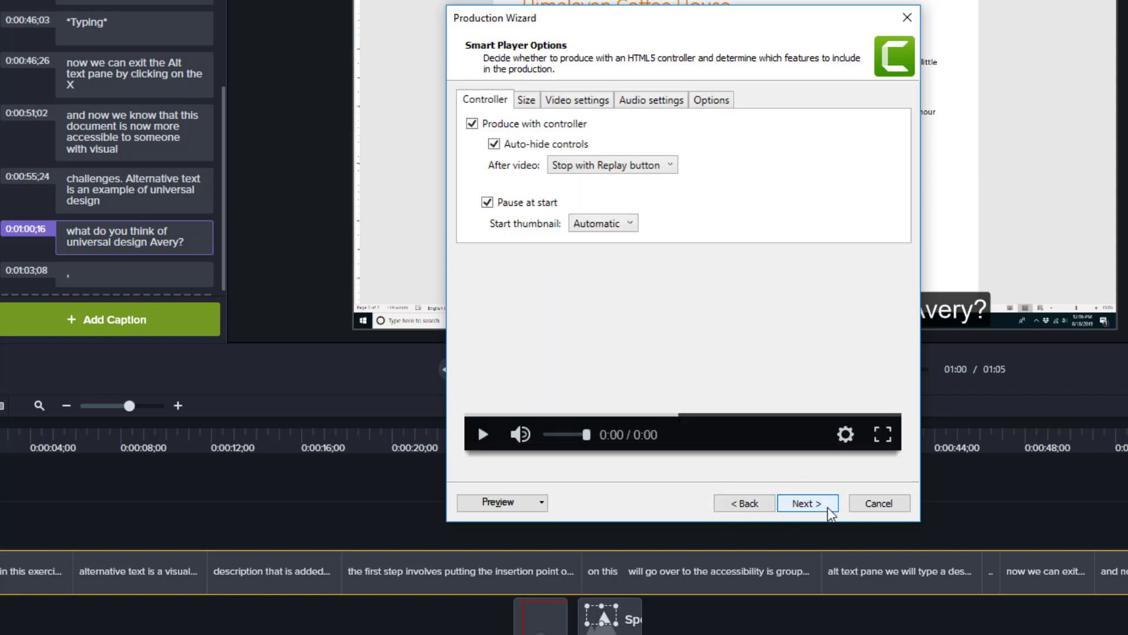
pyautogui.click(828, 507)
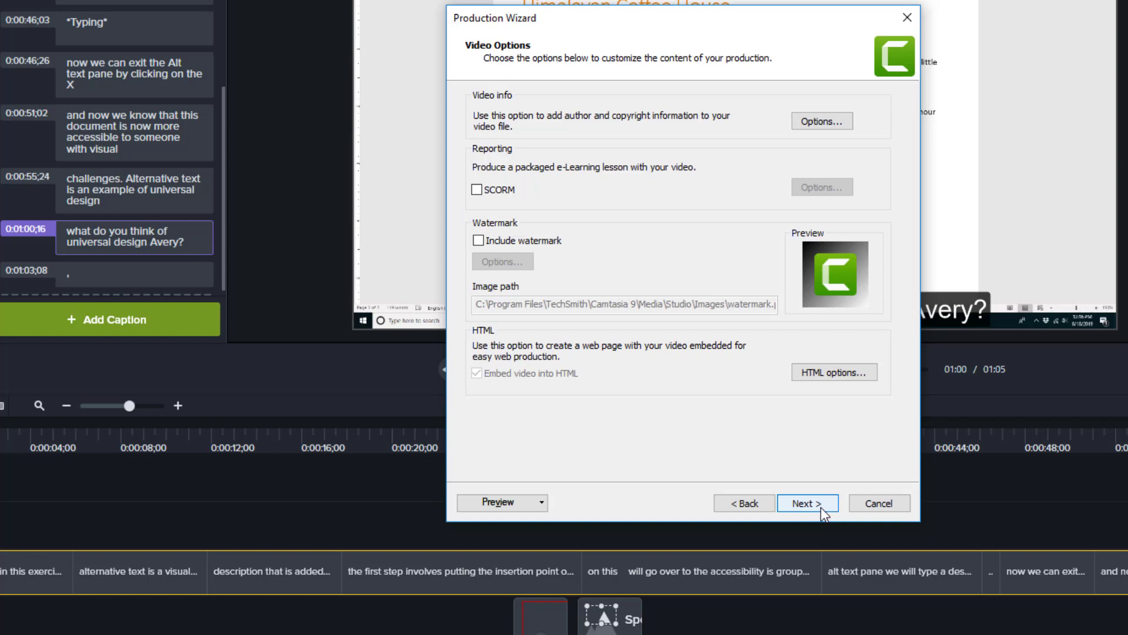
pyautogui.click(823, 512)
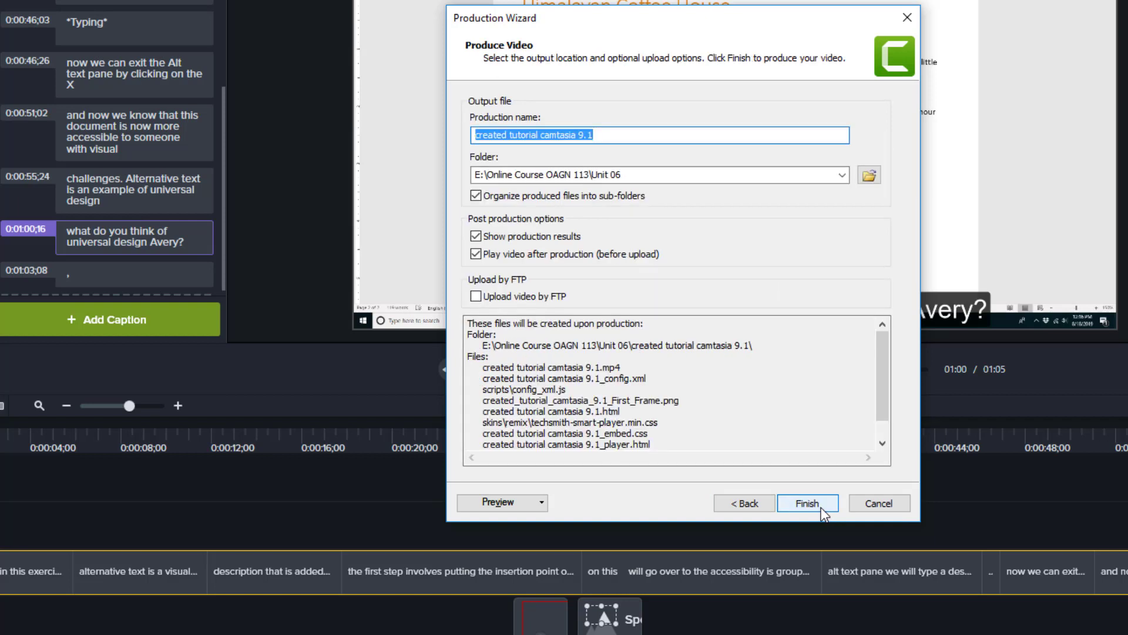
# Step: Set the output folder to Unit 06 and render the video as 'created tutorial camtasia 9.1'
pyautogui.click(627, 175)
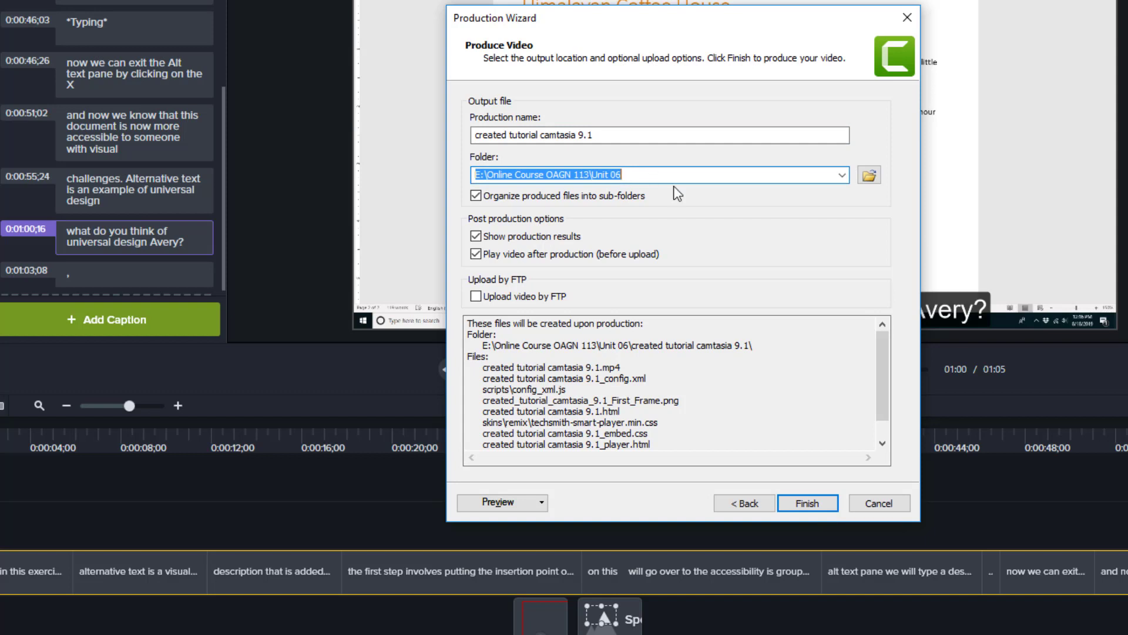
pyautogui.click(871, 177)
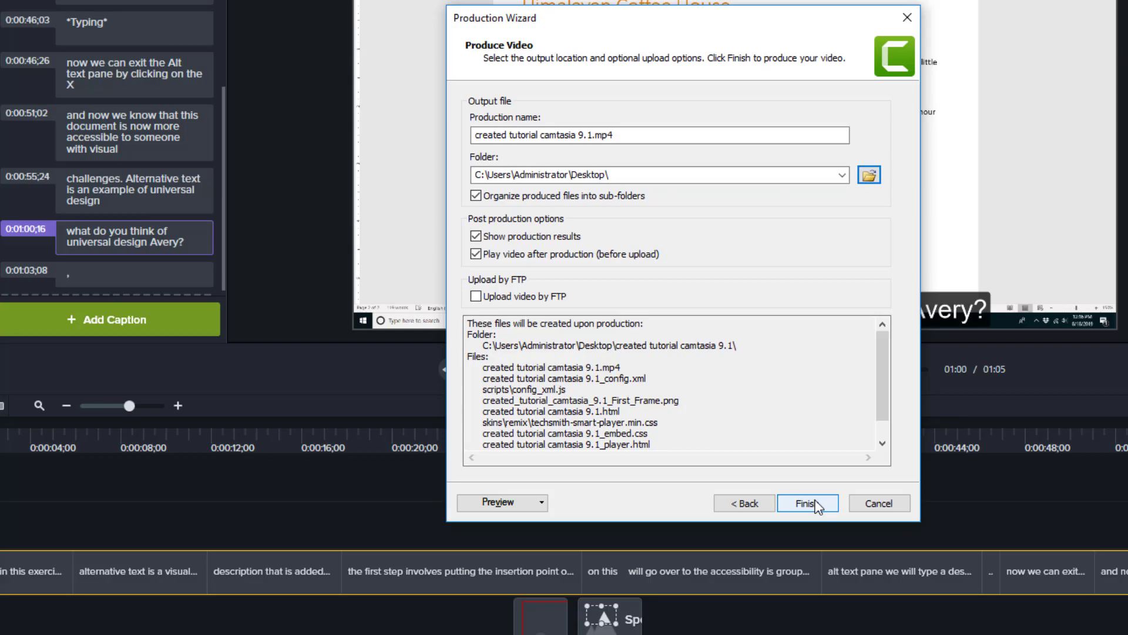
pyautogui.click(808, 503)
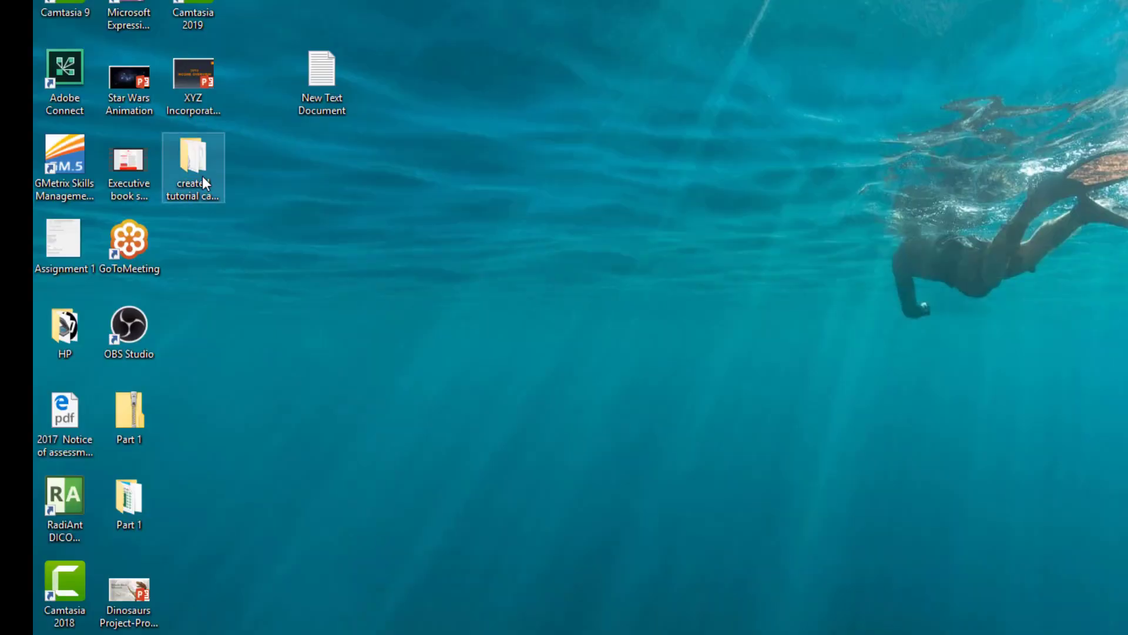
# Step: Open the rendered 'created tutorial camtasia 9.1' folder on the desktop to check its files
pyautogui.click(206, 166)
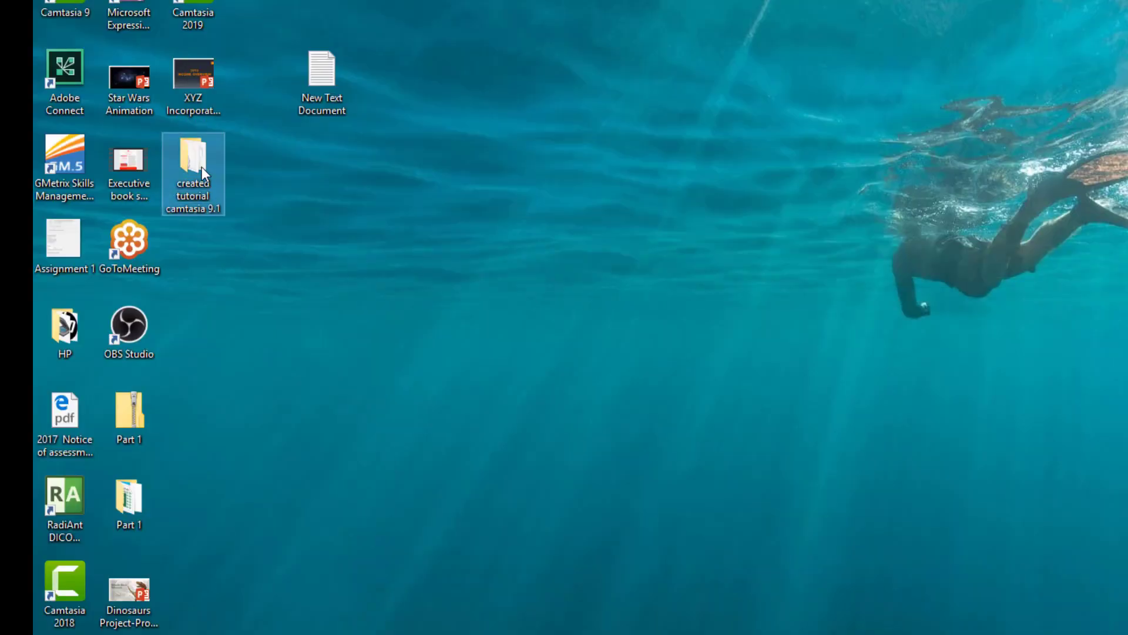
pyautogui.doubleClick(214, 177)
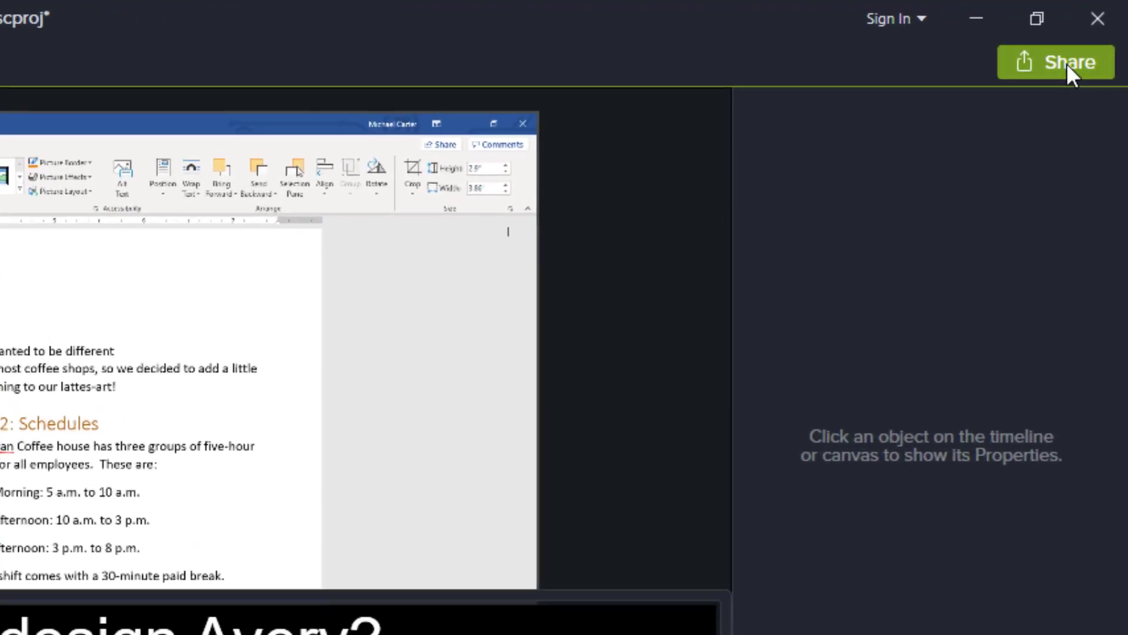
# Step: Upload the captioned tutorial to YouTube through the Share menu
pyautogui.click(1066, 62)
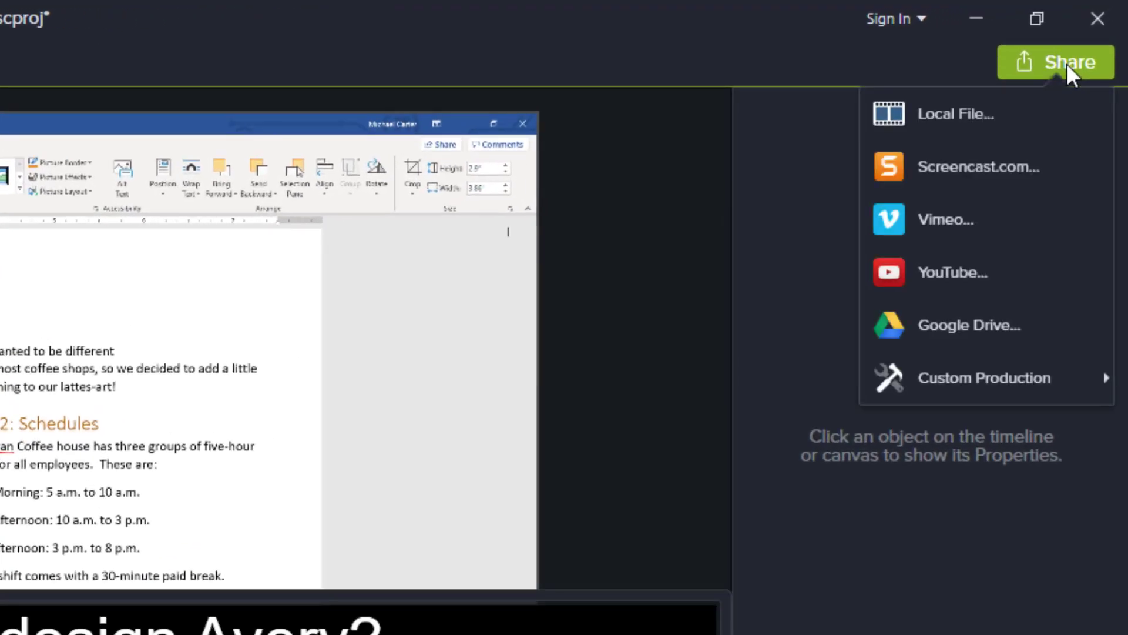
pyautogui.click(958, 281)
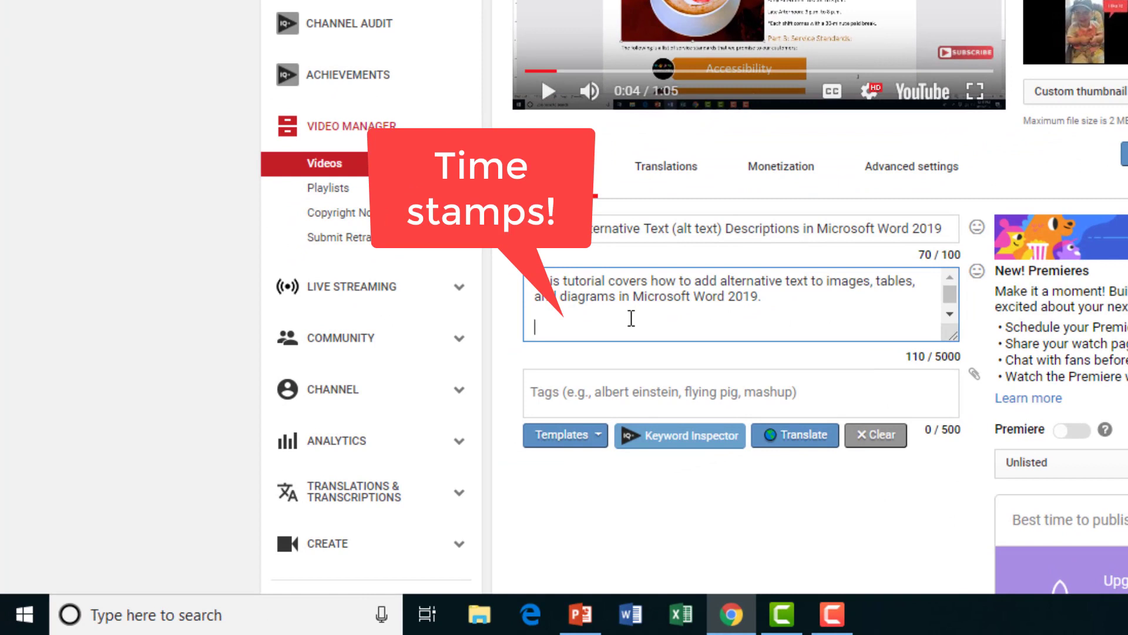
# Step: Add a 'Content:' section to the description with the entry '0:06 Definition of Alt text'
pyautogui.press('Return')
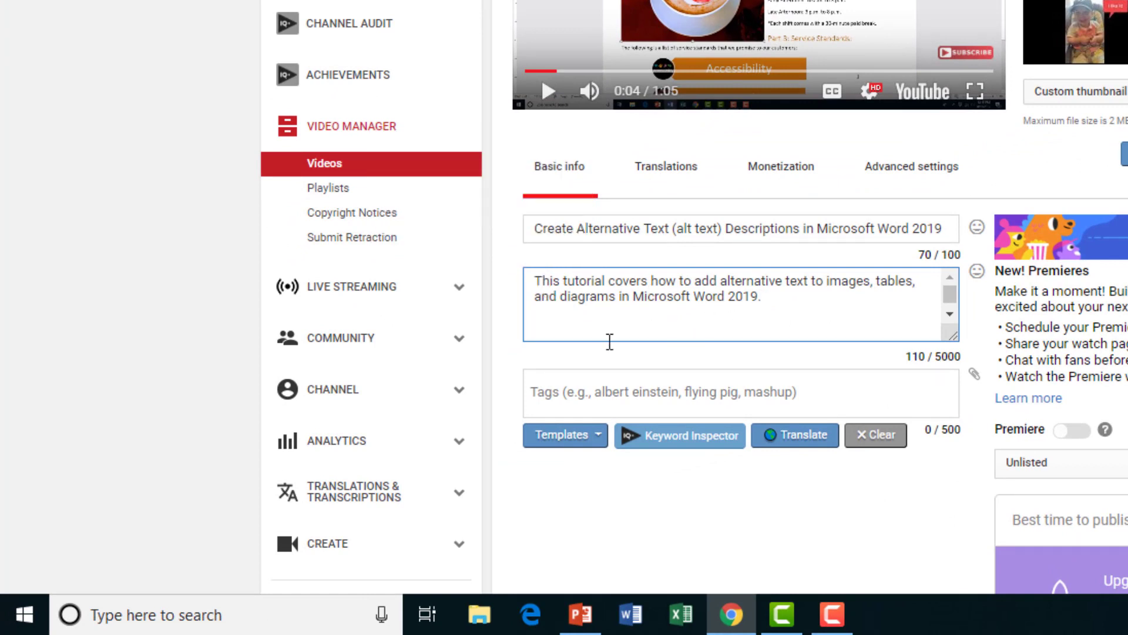
pyautogui.write('C')
pyautogui.write('ontent')
pyautogui.write(':')
pyautogui.press('Return')
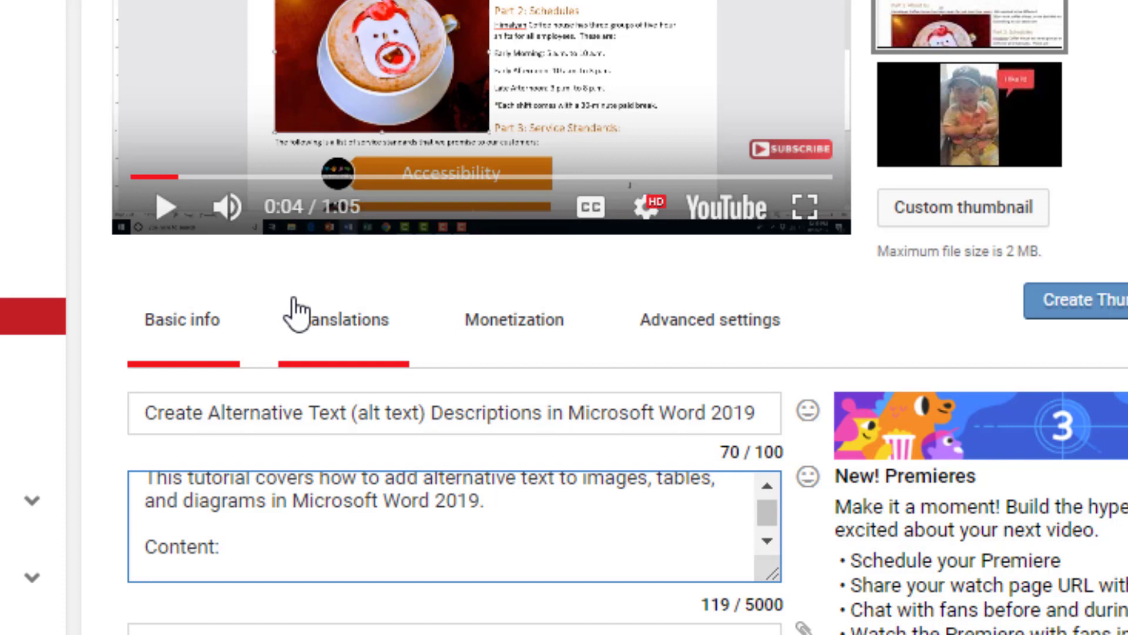
pyautogui.write('0')
pyautogui.write(':0')
pyautogui.write('6 ')
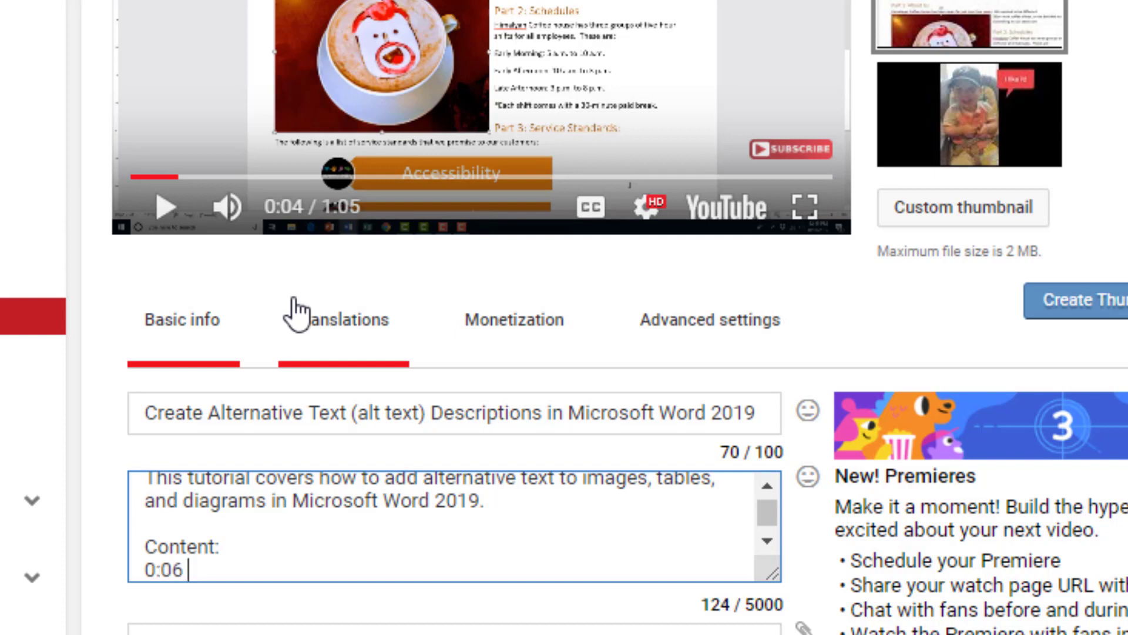
pyautogui.write('De')
pyautogui.write('finition of ')
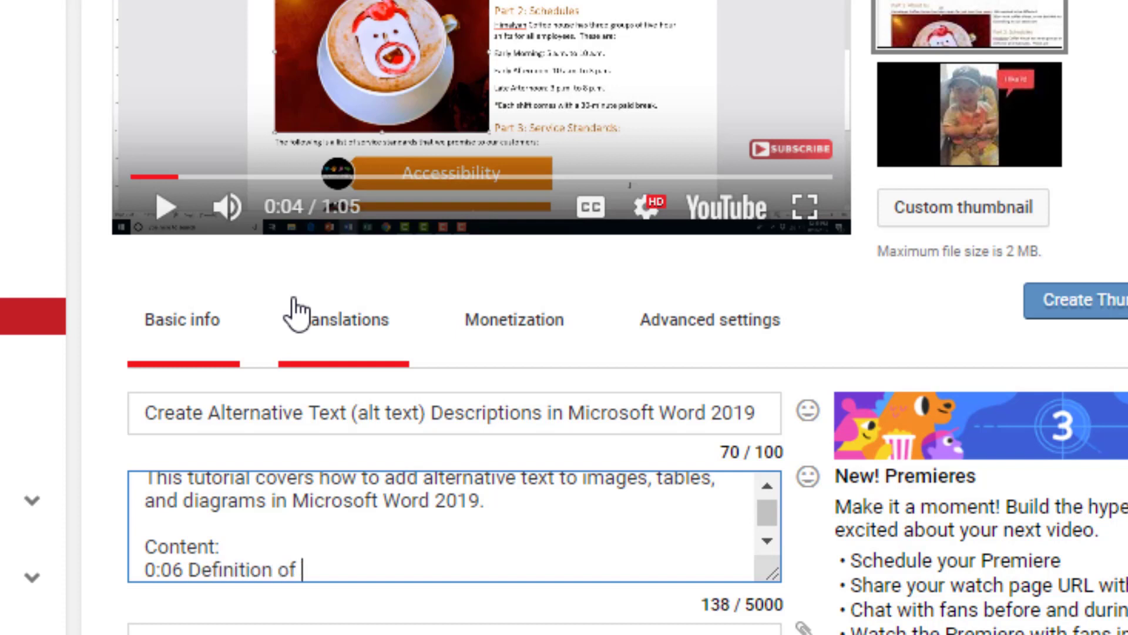
pyautogui.write('Alt te')
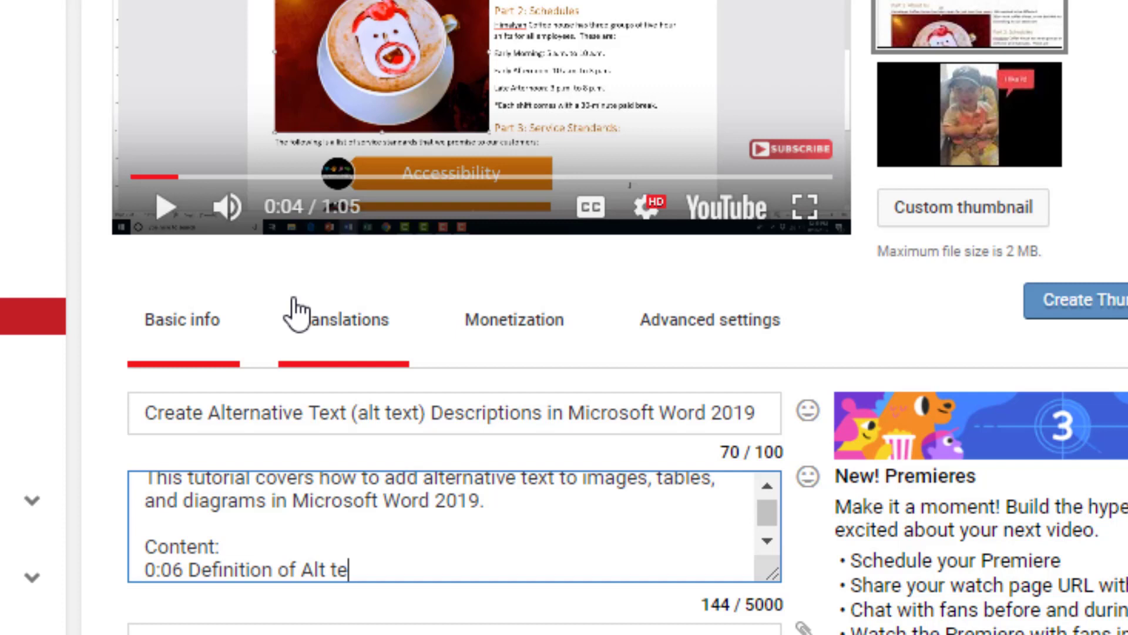
pyautogui.write('xt')
pyautogui.press('Return')
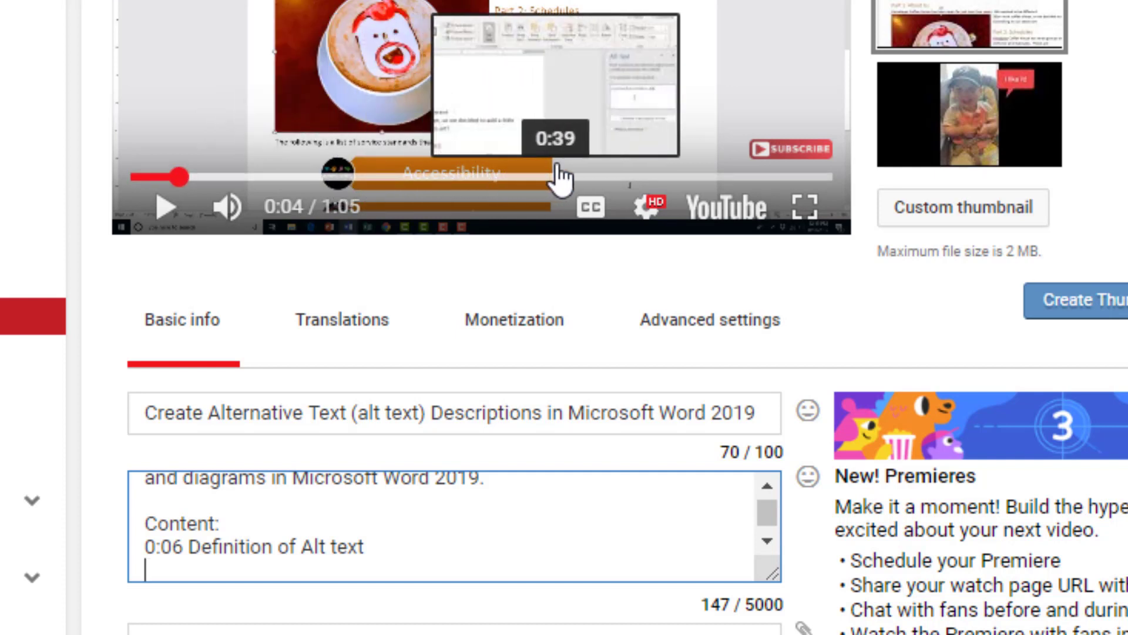
# Step: Add a second description entry '0:37 Alt Text description', fixing its typo
pyautogui.click(539, 179)
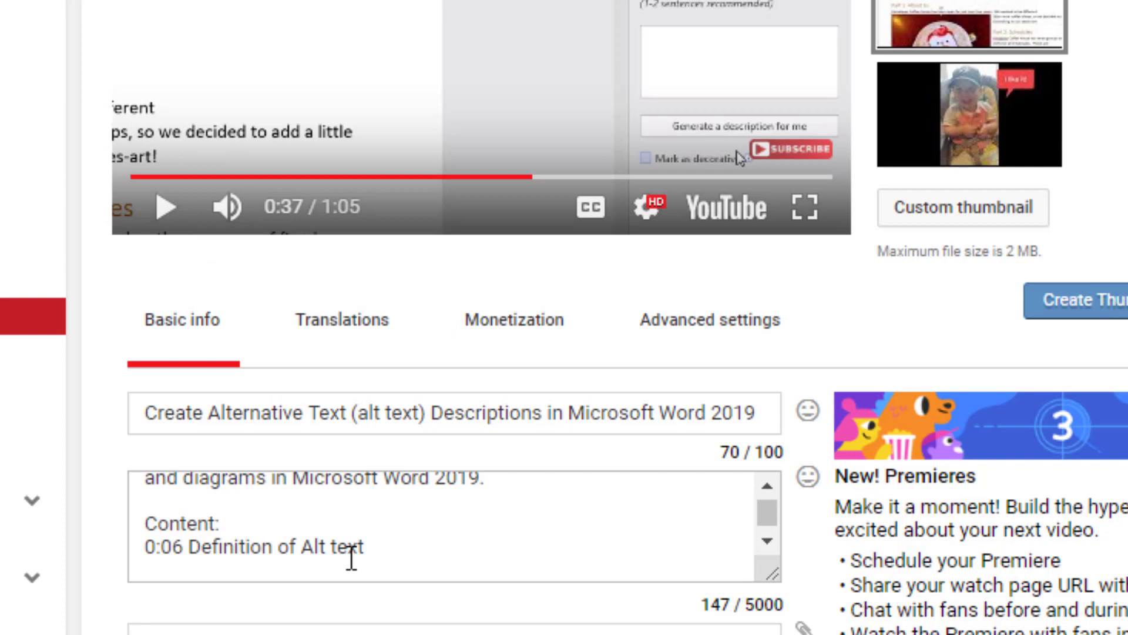
pyautogui.click(439, 548)
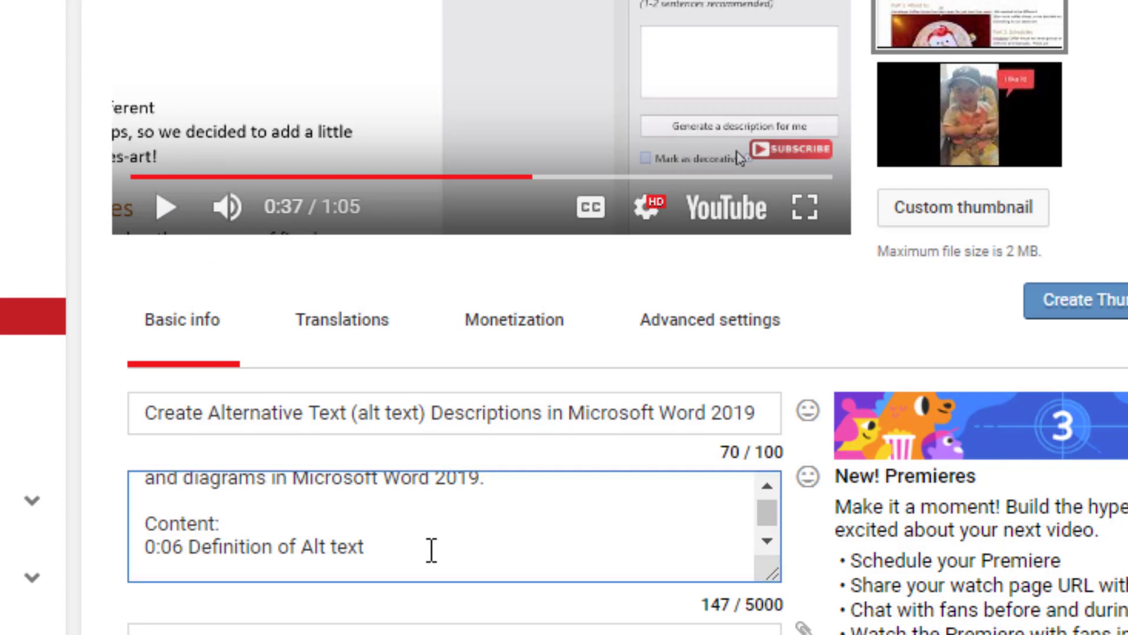
pyautogui.press('Return')
pyautogui.write('0')
pyautogui.write(':37 ')
pyautogui.write('Alt T')
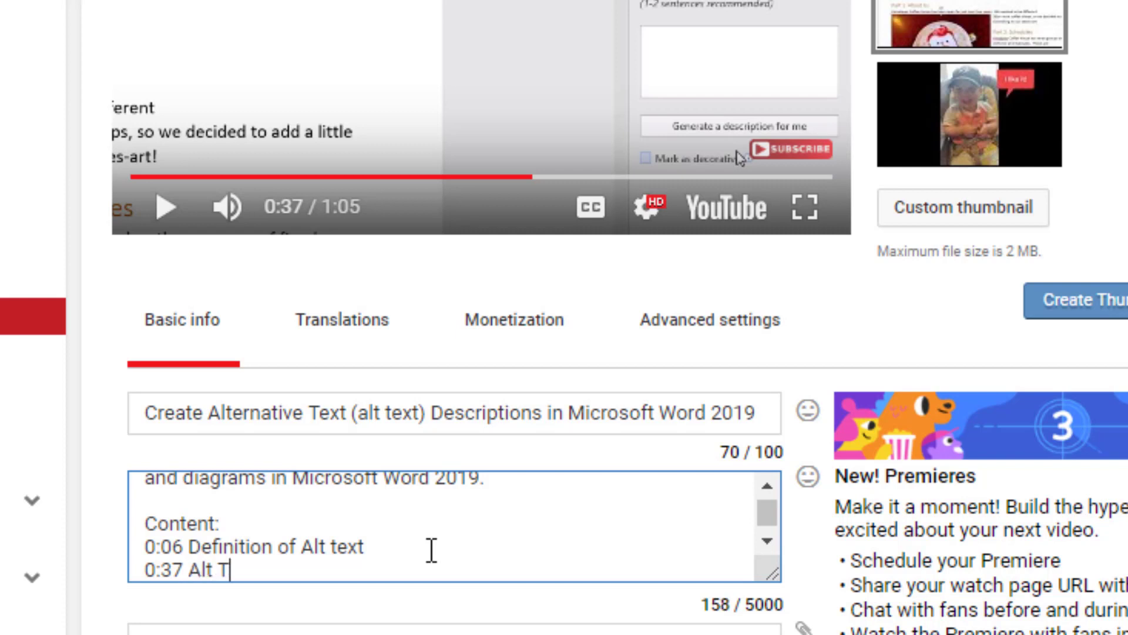
pyautogui.write('ext de')
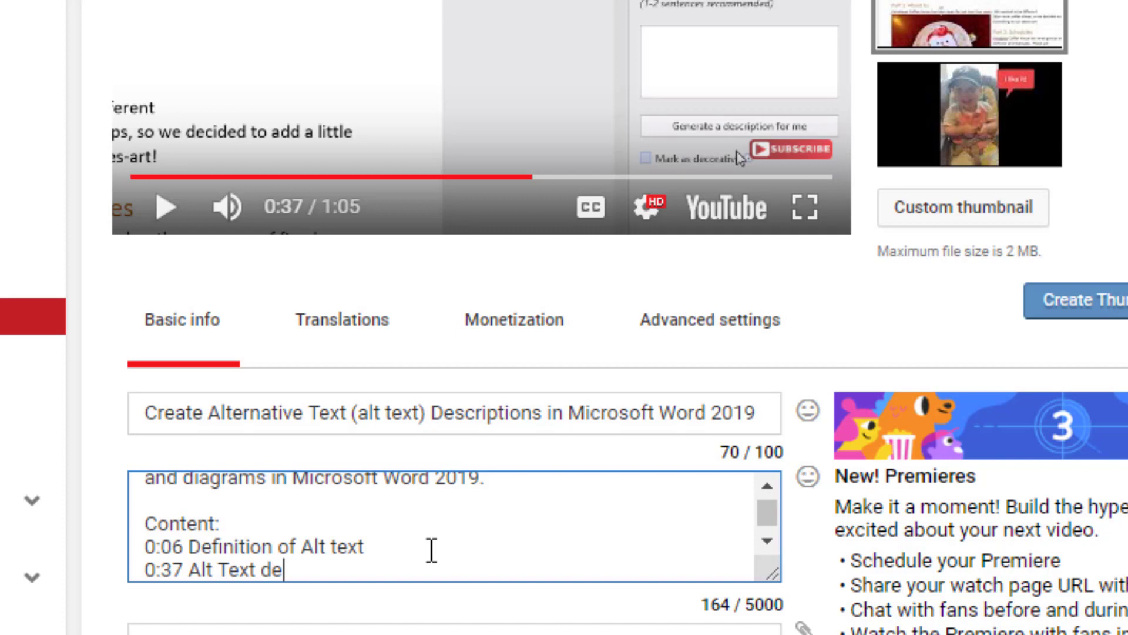
pyautogui.write('scritop')
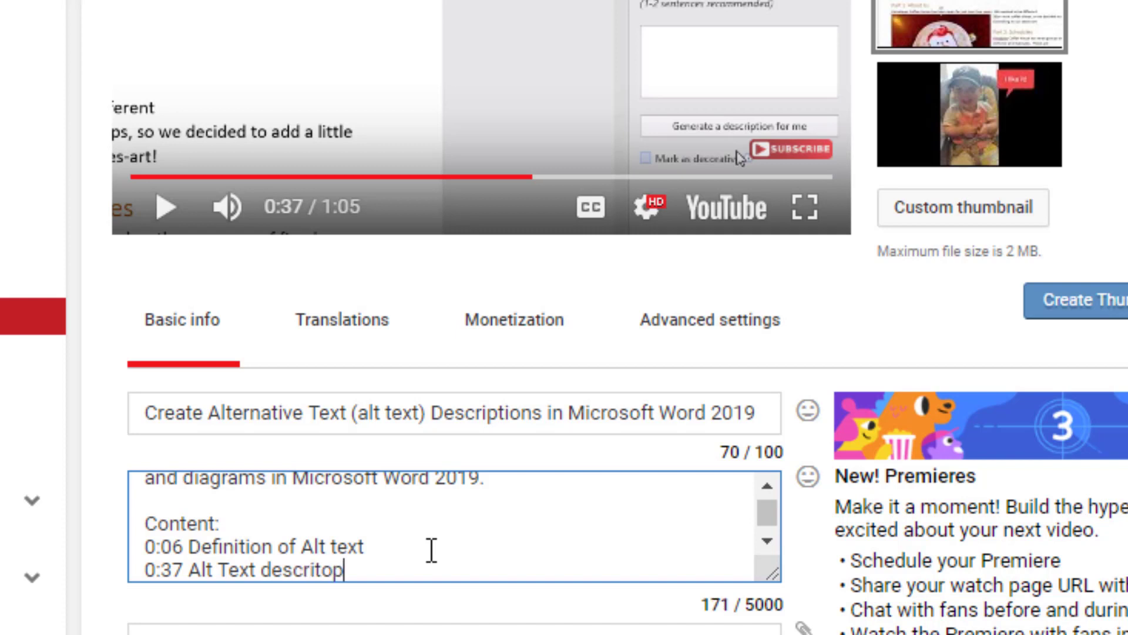
pyautogui.press('BackSpace')
pyautogui.press('BackSpace')
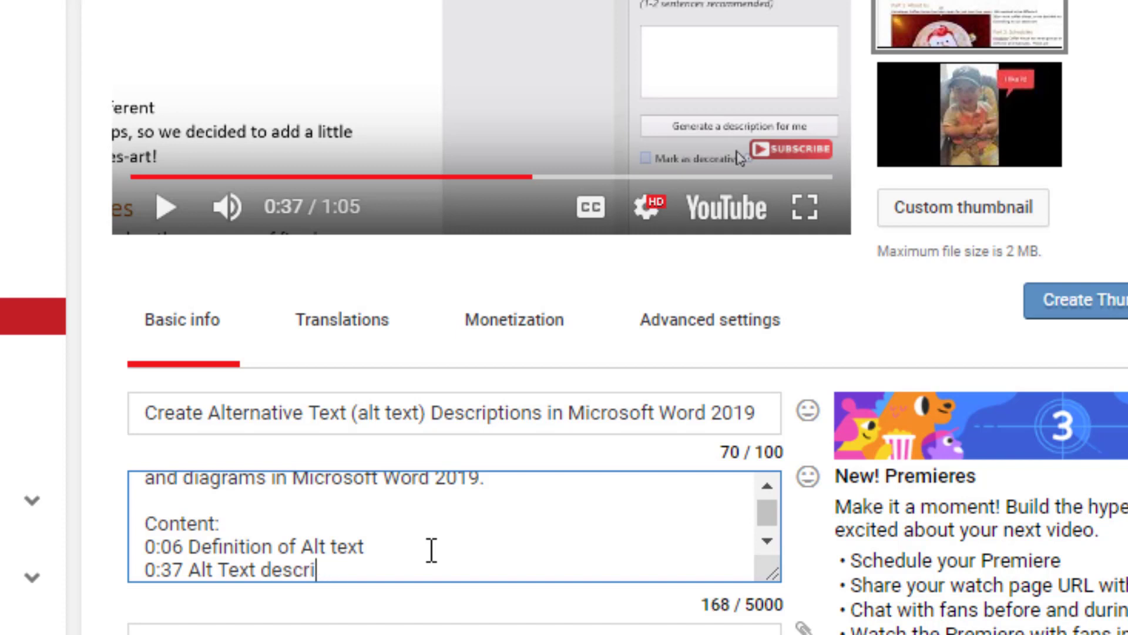
pyautogui.write('ption')
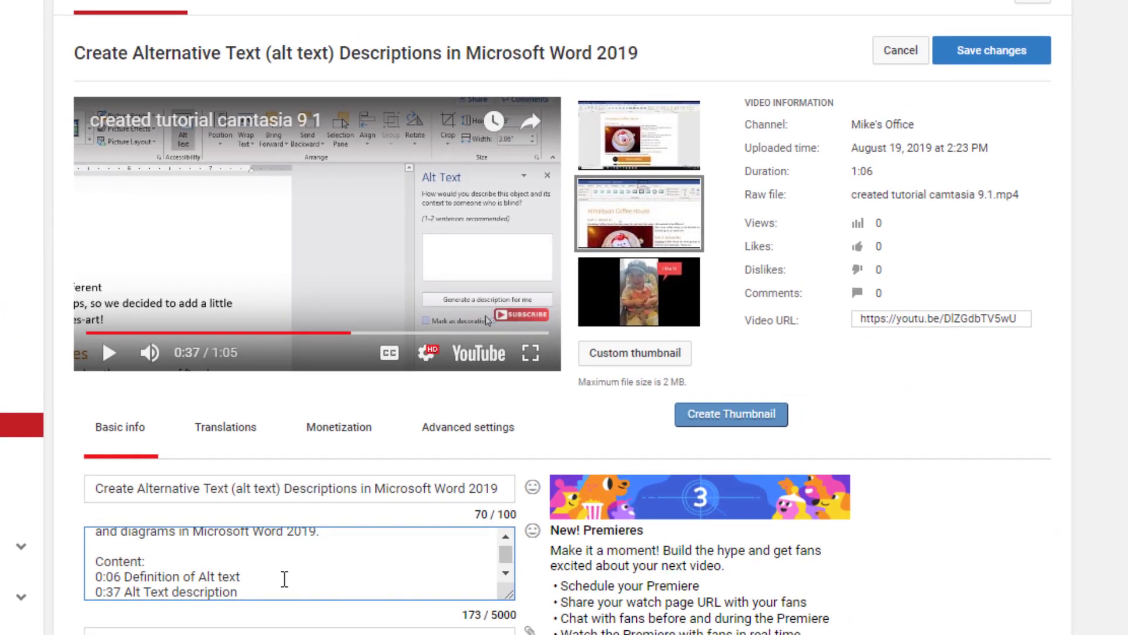
# Step: Save the updated description so 0:06 and 0:37 become clickable timestamps
pyautogui.click(1022, 53)
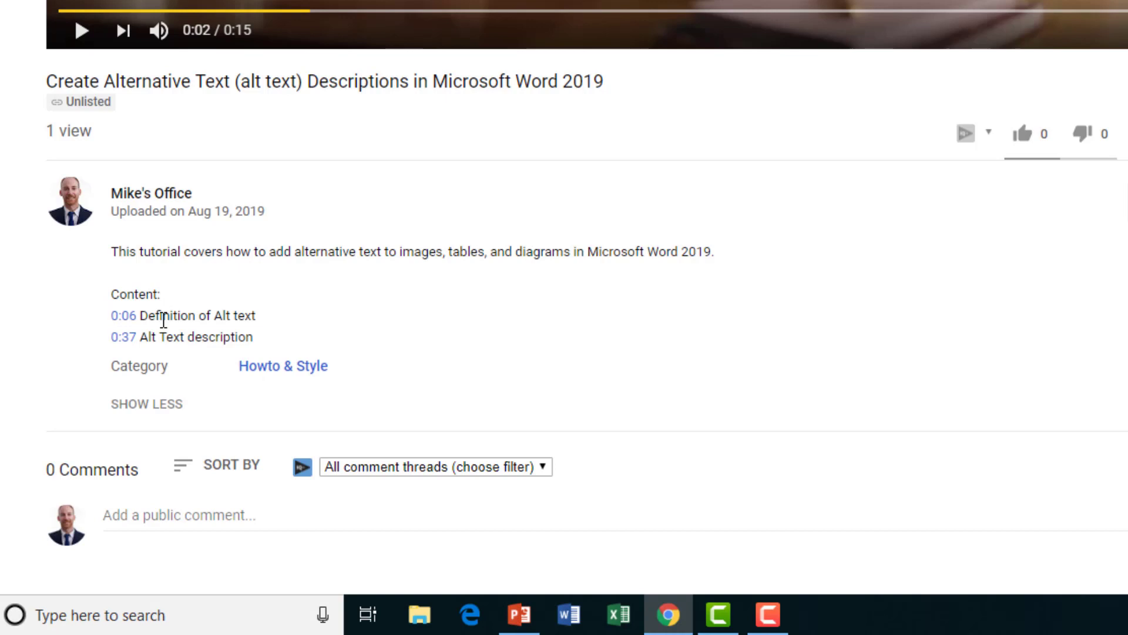
pyautogui.scroll(-1, 93, 317)
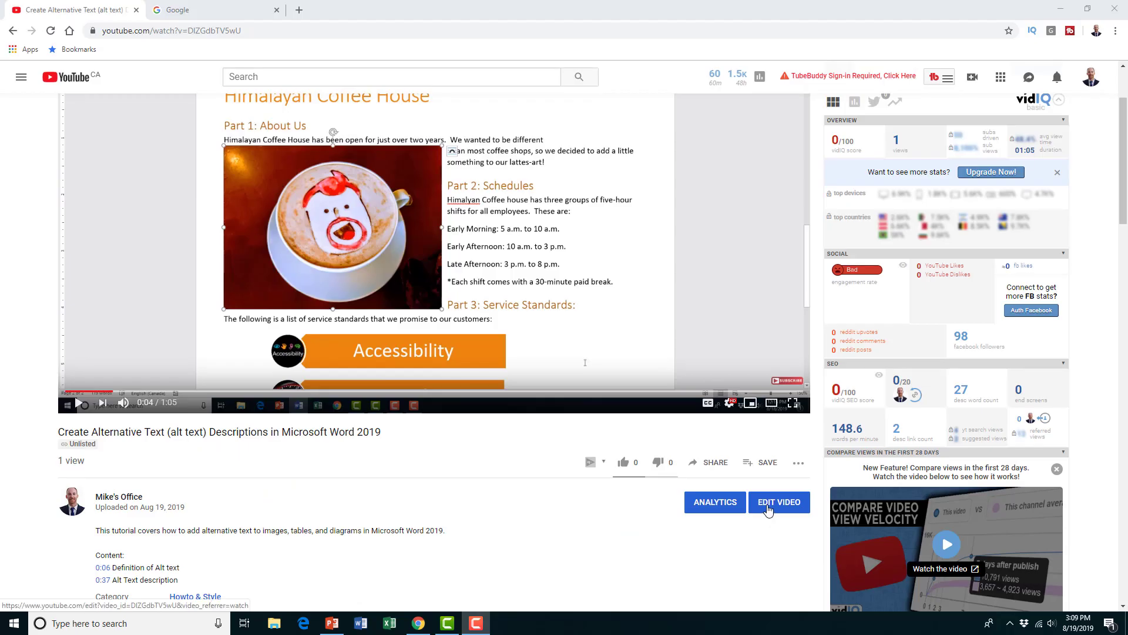
# Step: Preview the video around 0:31, then go to its Cards editor
pyautogui.click(767, 506)
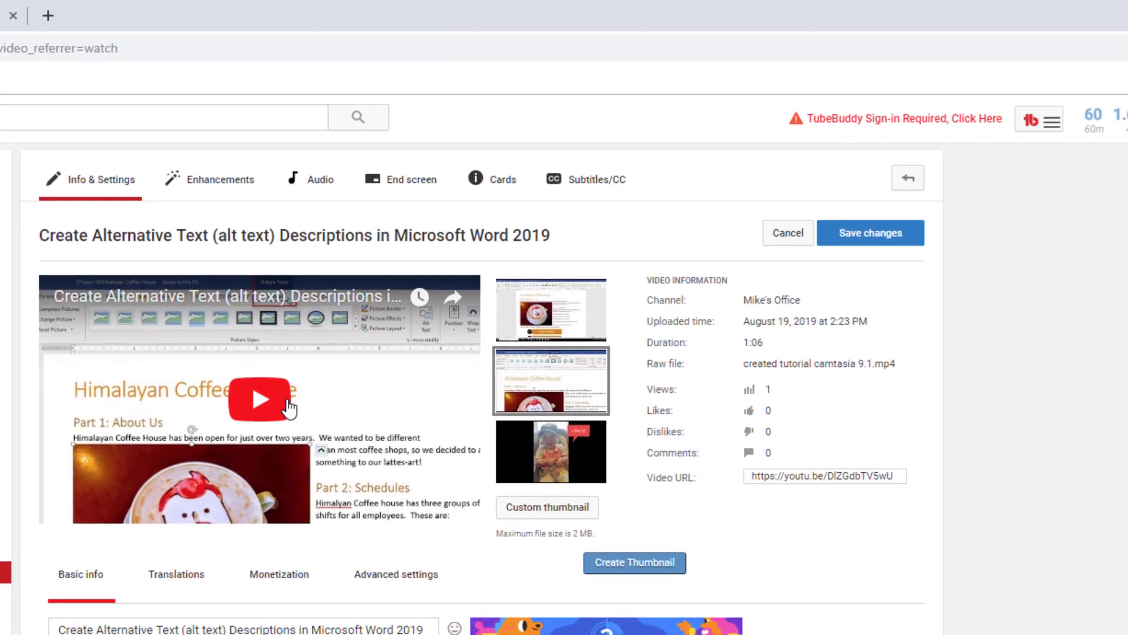
pyautogui.click(357, 548)
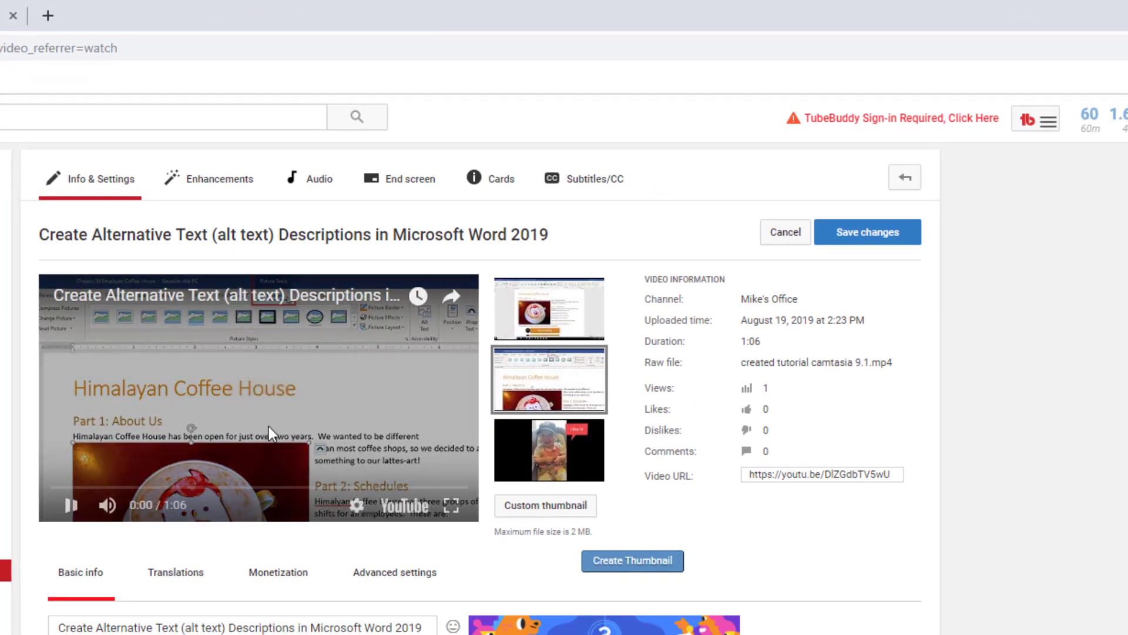
pyautogui.click(245, 486)
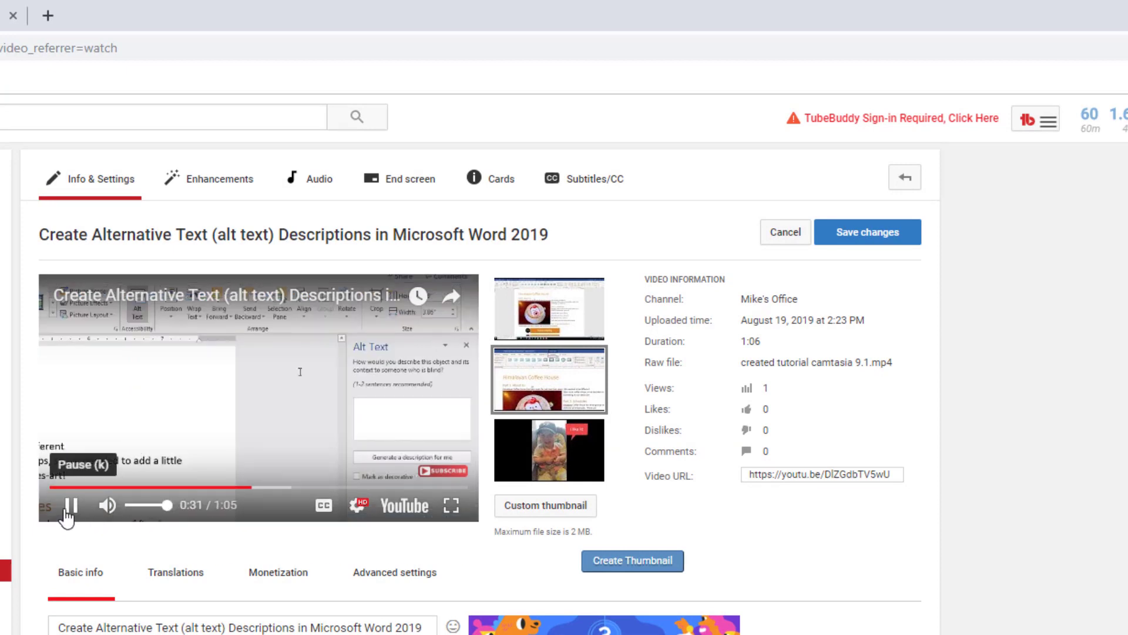
pyautogui.click(69, 506)
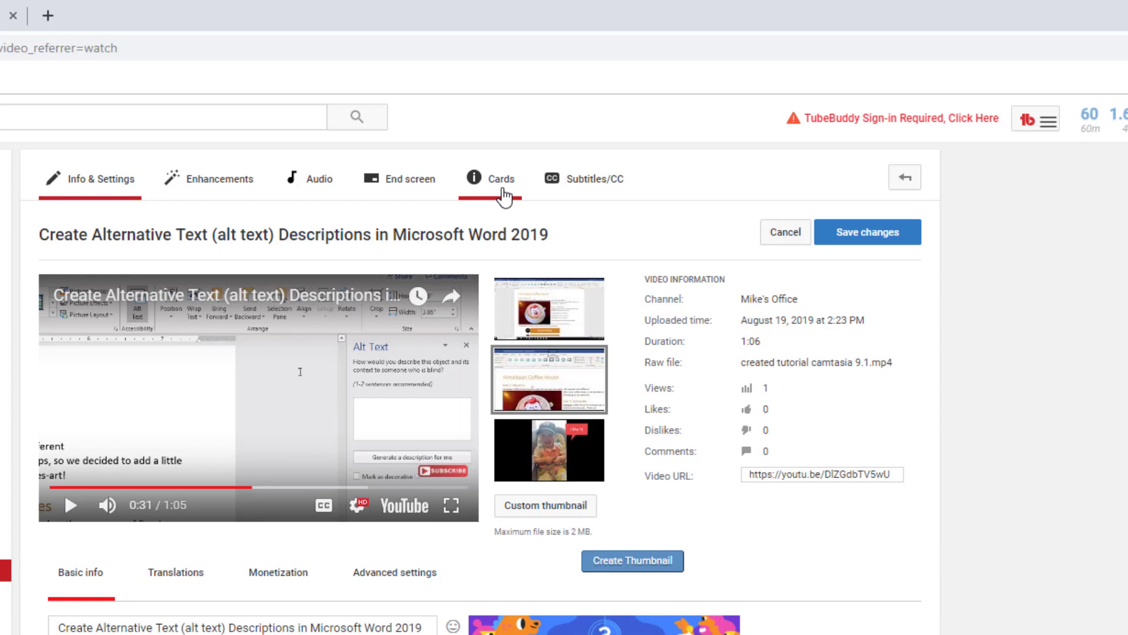
pyautogui.click(498, 180)
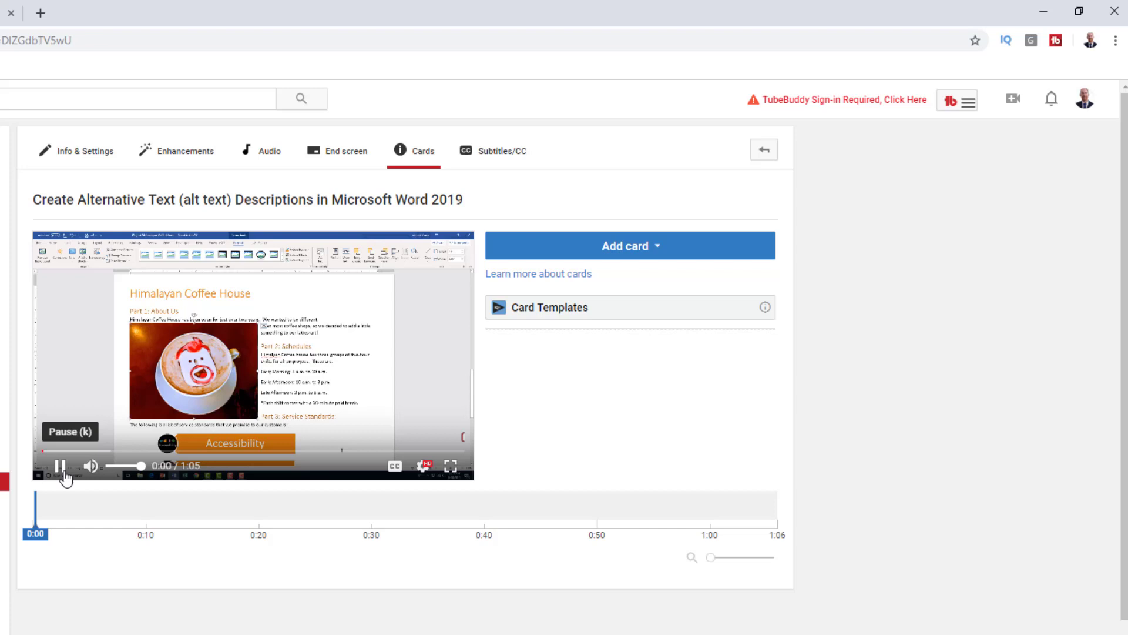
# Step: Pause the preview, set the card time to 0:33 and bring up the Add card choices
pyautogui.click(61, 465)
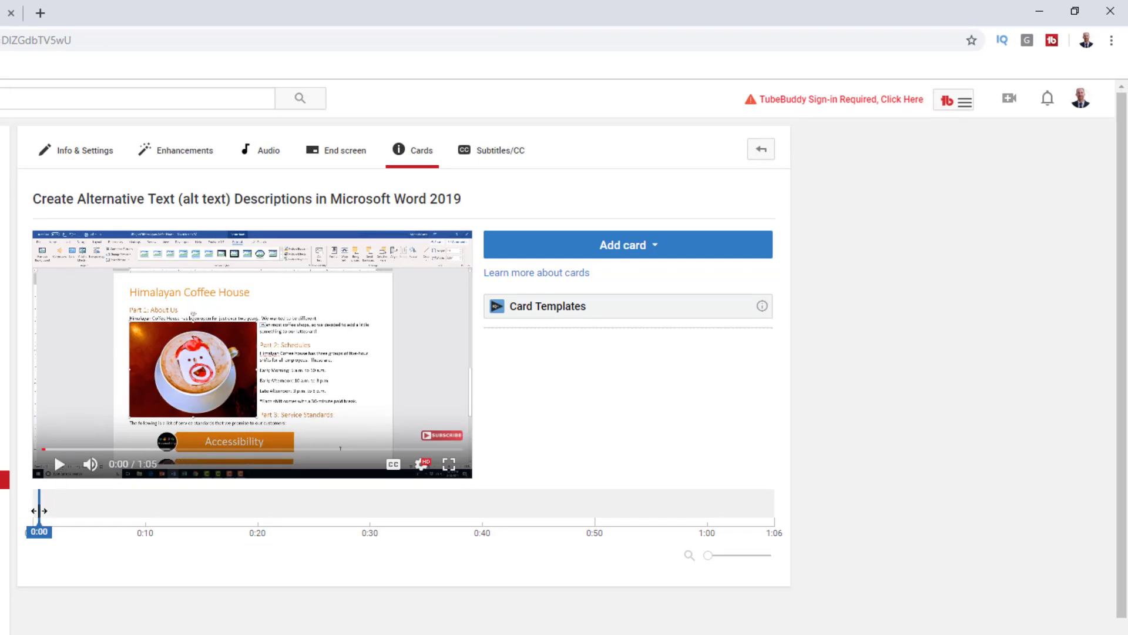
pyautogui.moveTo(39, 511); pyautogui.dragTo(455, 510)
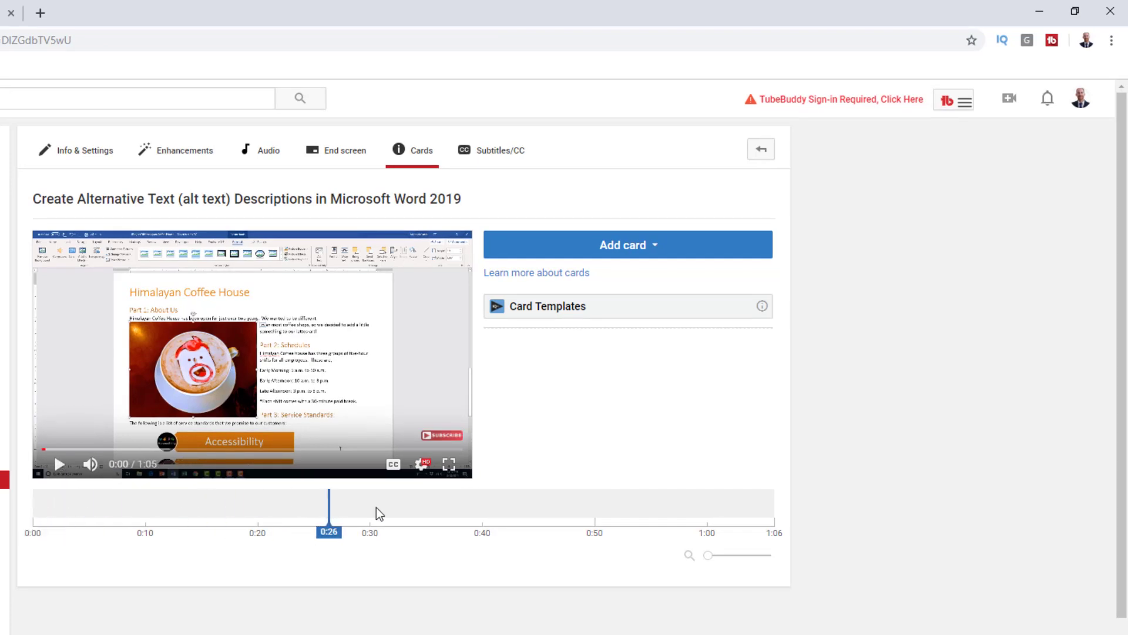
pyautogui.click(414, 518)
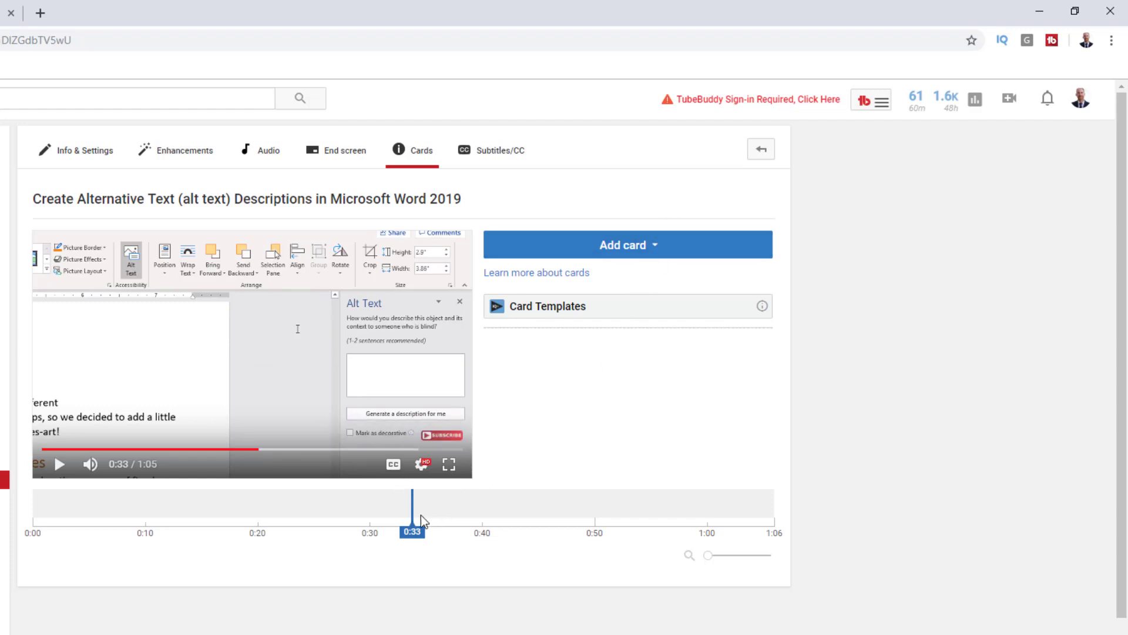
pyautogui.click(663, 244)
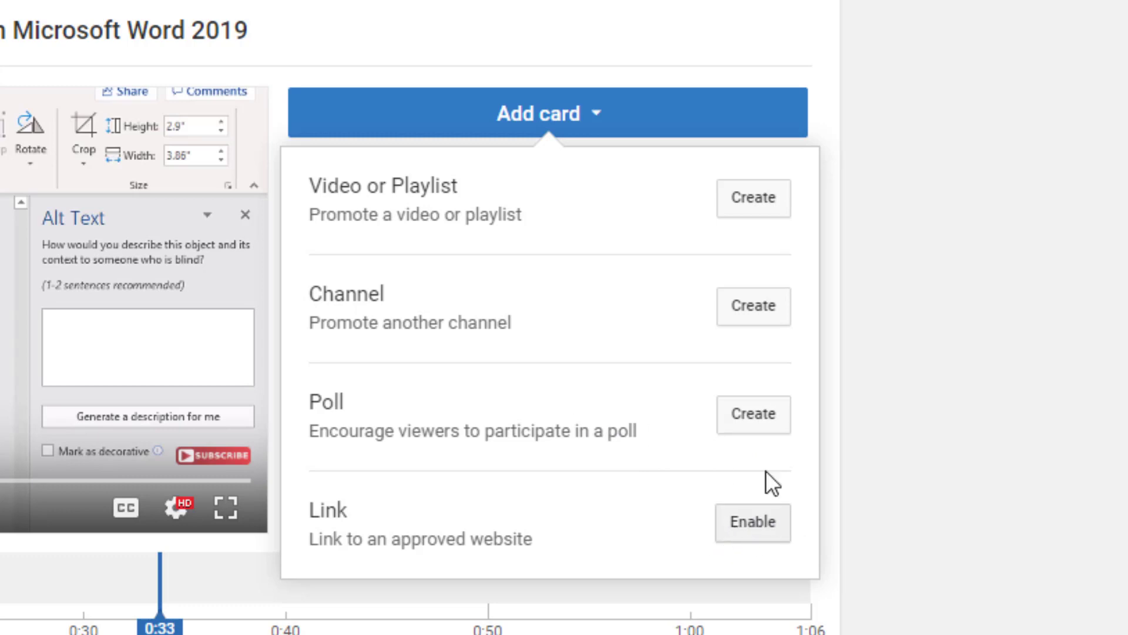
# Step: Create a playlist card at 0:33 linking the Microsoft Word Course playlist
pyautogui.click(753, 197)
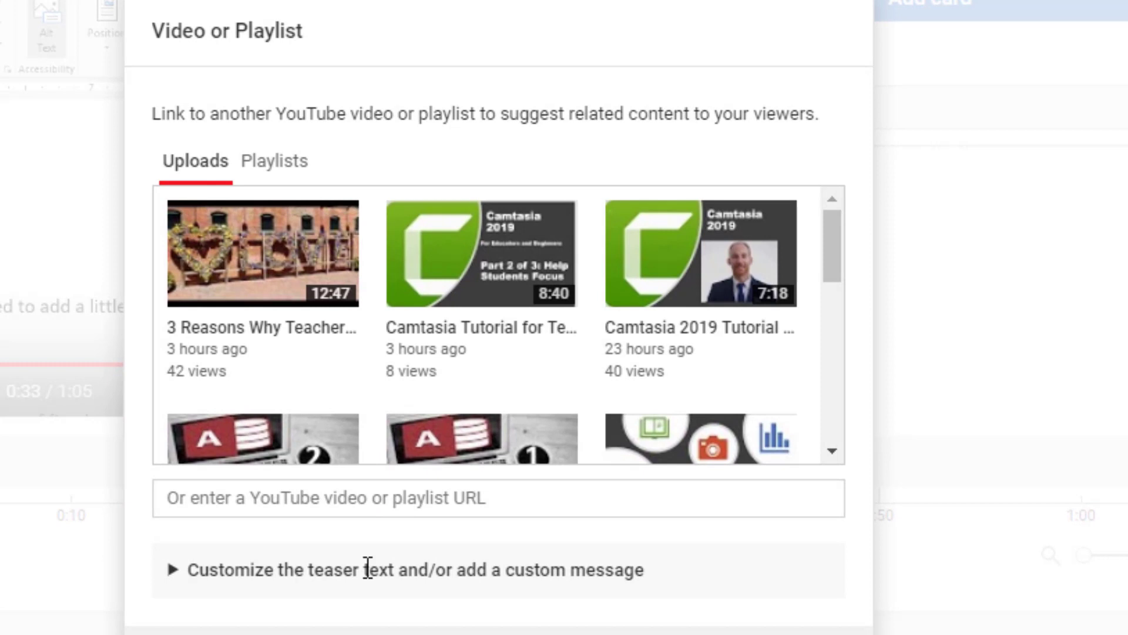
pyautogui.click(379, 498)
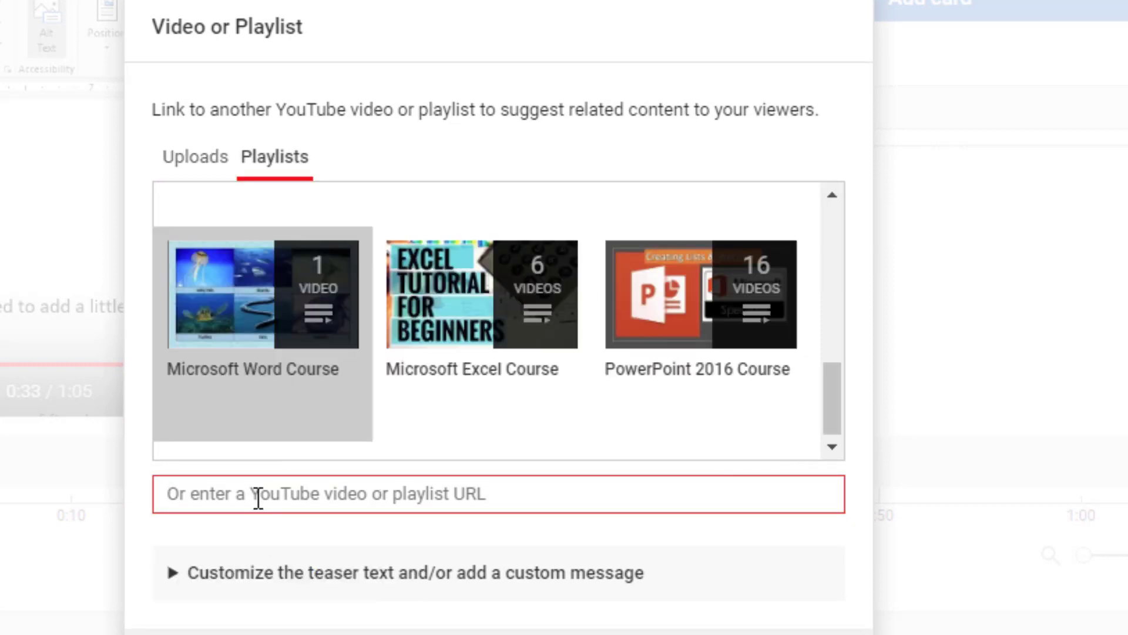
pyautogui.click(273, 341)
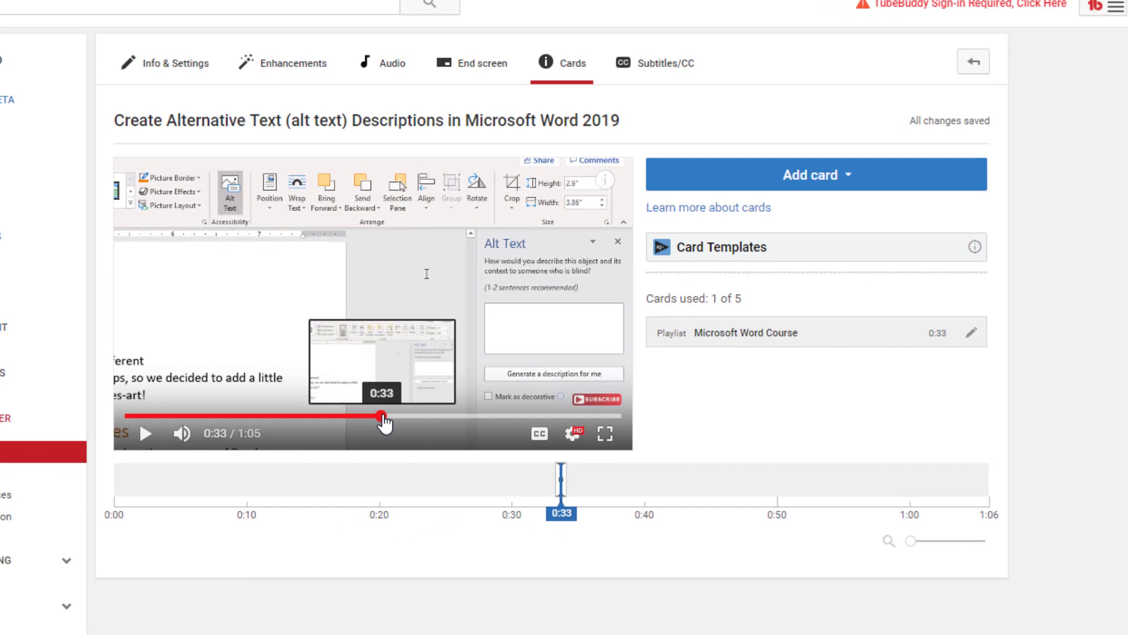
pyautogui.moveTo(381, 416); pyautogui.dragTo(358, 424)
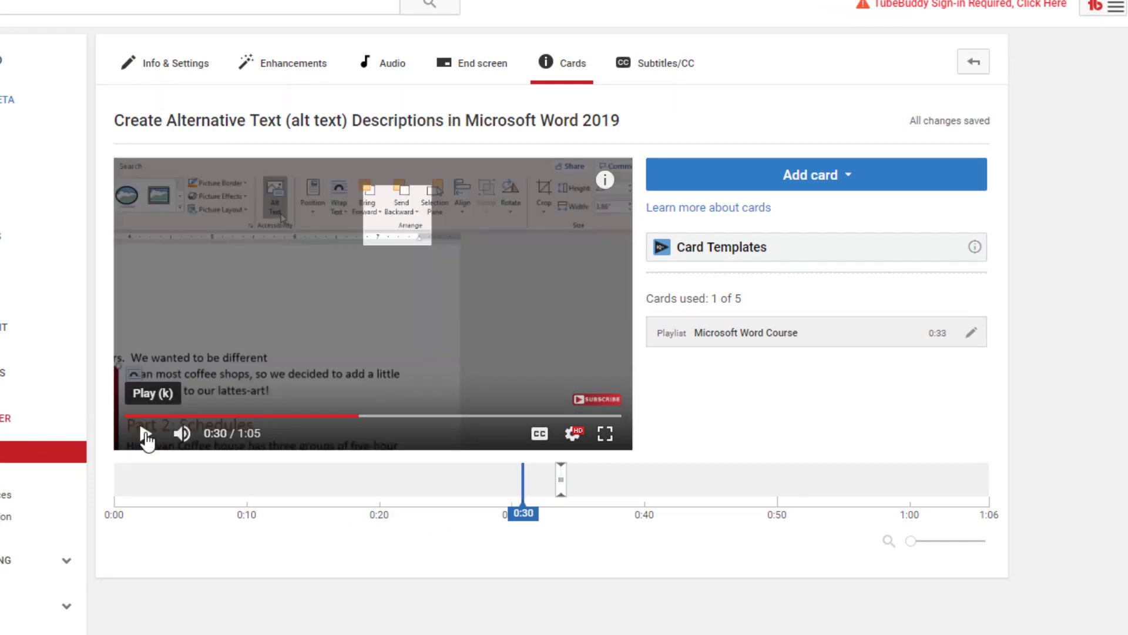
pyautogui.click(146, 433)
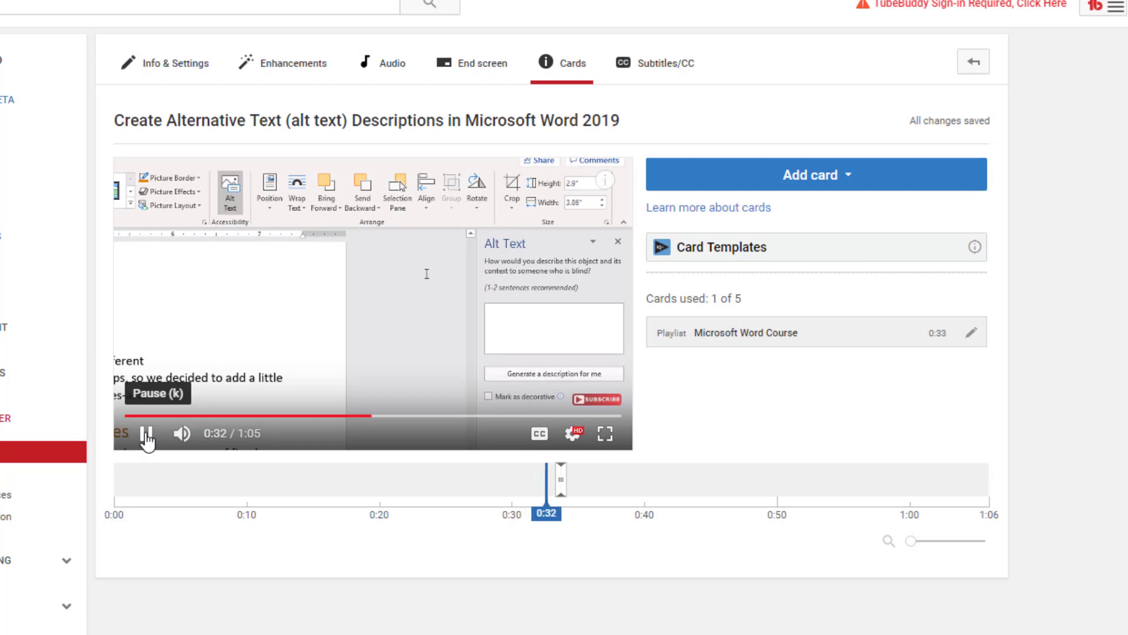